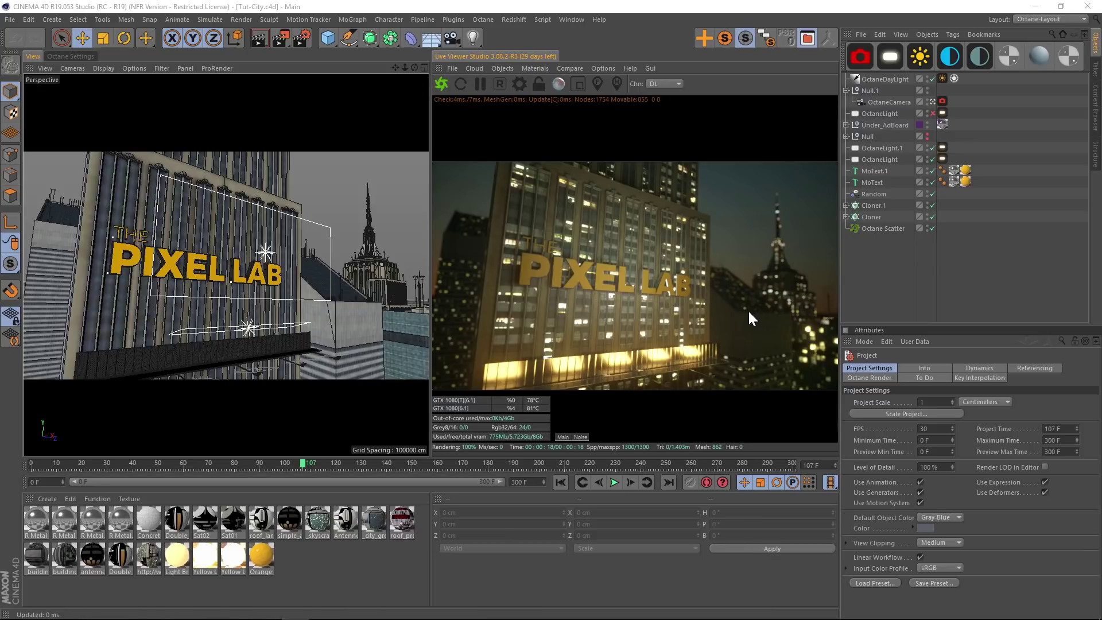
# - Add fog to the OctaneDayLight's daylight tag and raise the scattering medium's density to about 1.51
pyautogui.click(882, 78)
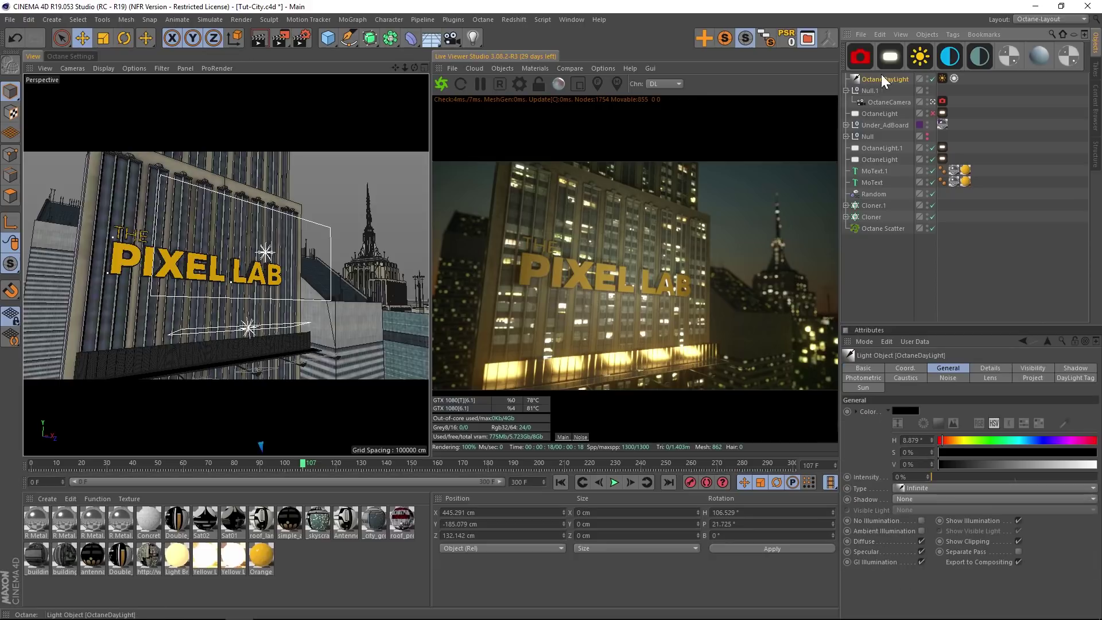
pyautogui.click(942, 78)
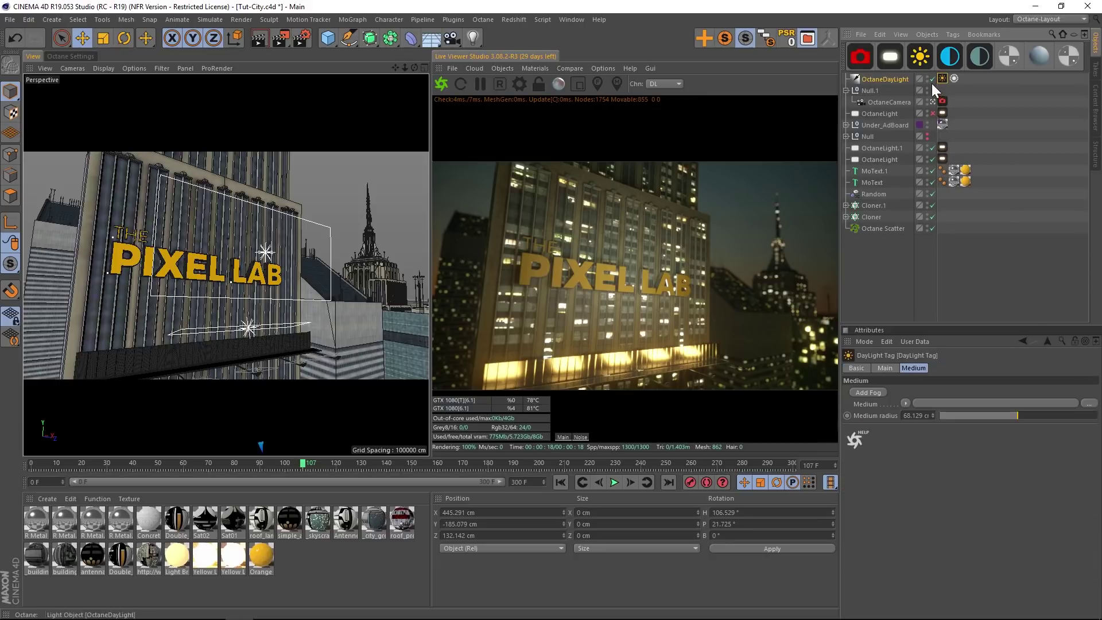
pyautogui.click(894, 370)
pyautogui.click(914, 369)
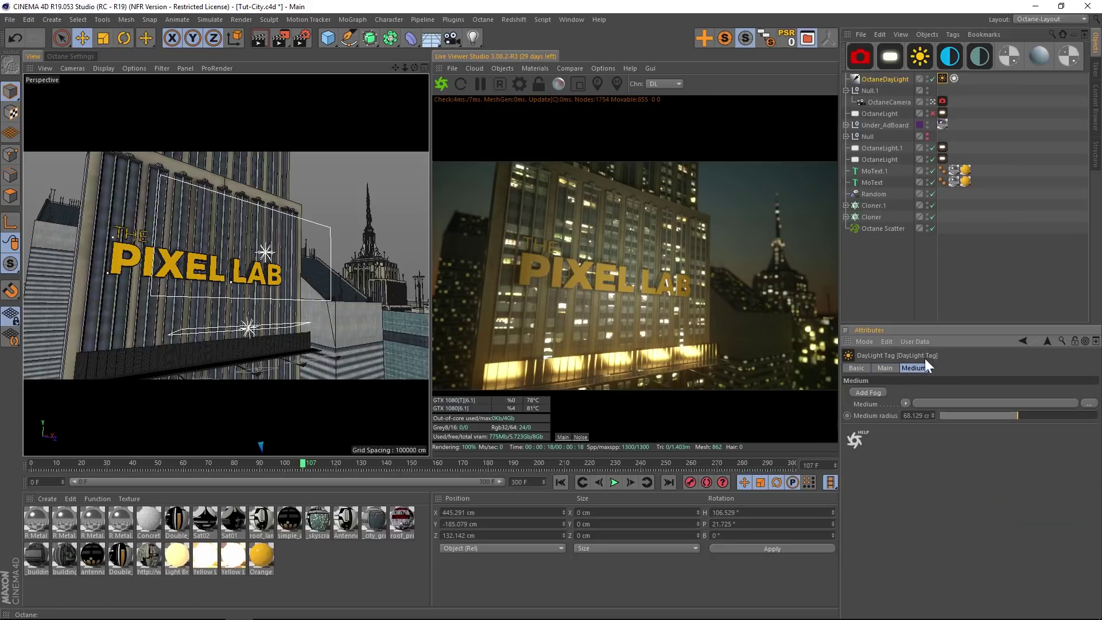
pyautogui.click(869, 393)
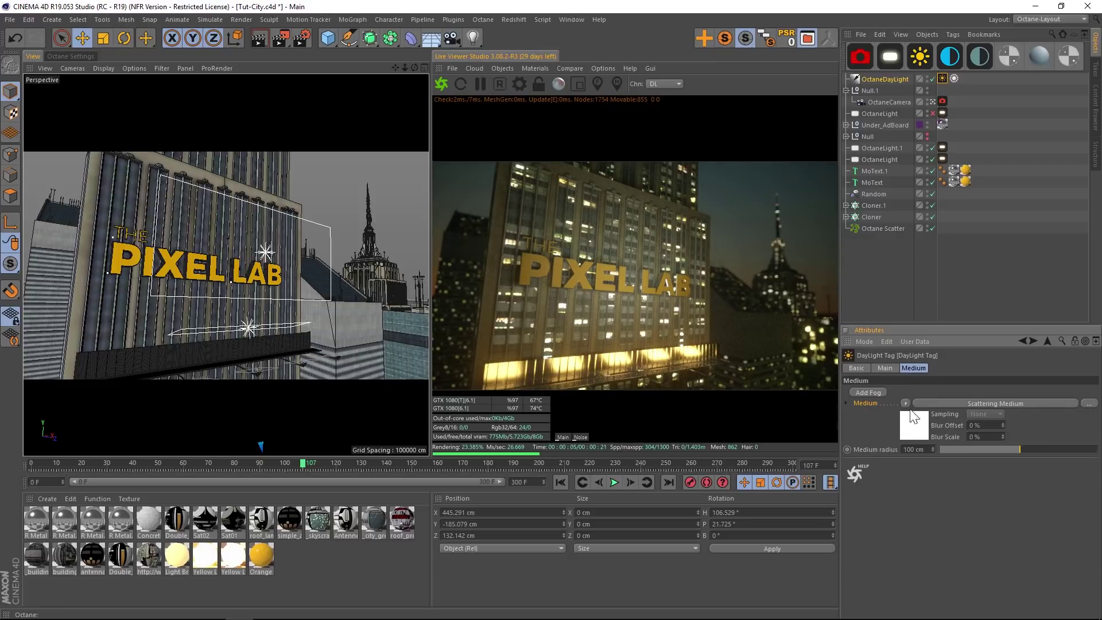
pyautogui.click(912, 416)
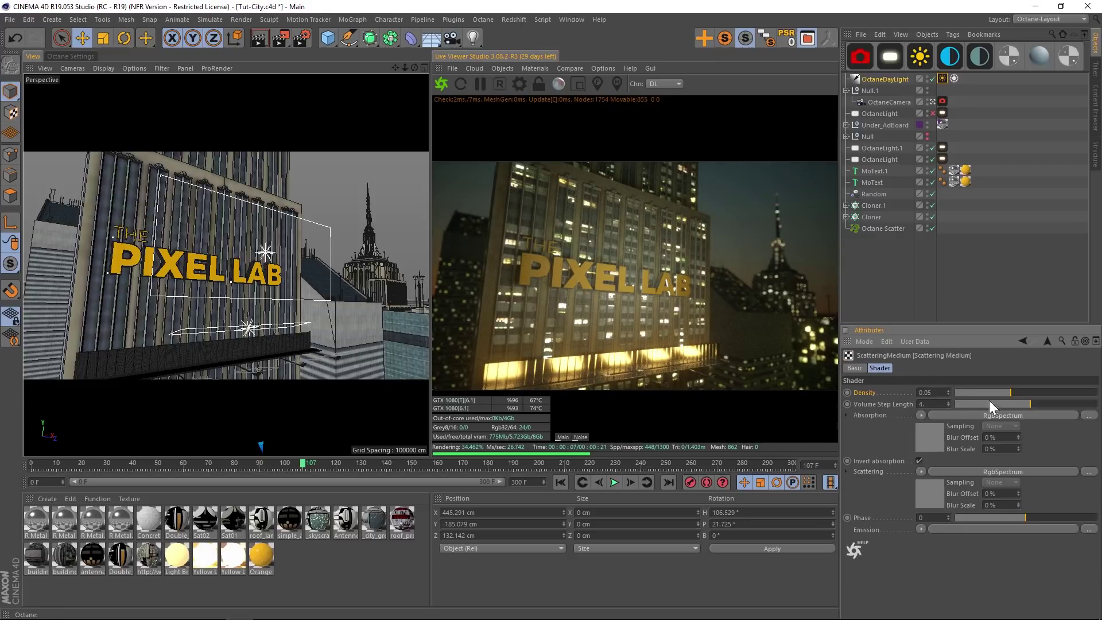
pyautogui.moveTo(1010, 393); pyautogui.dragTo(1042, 394)
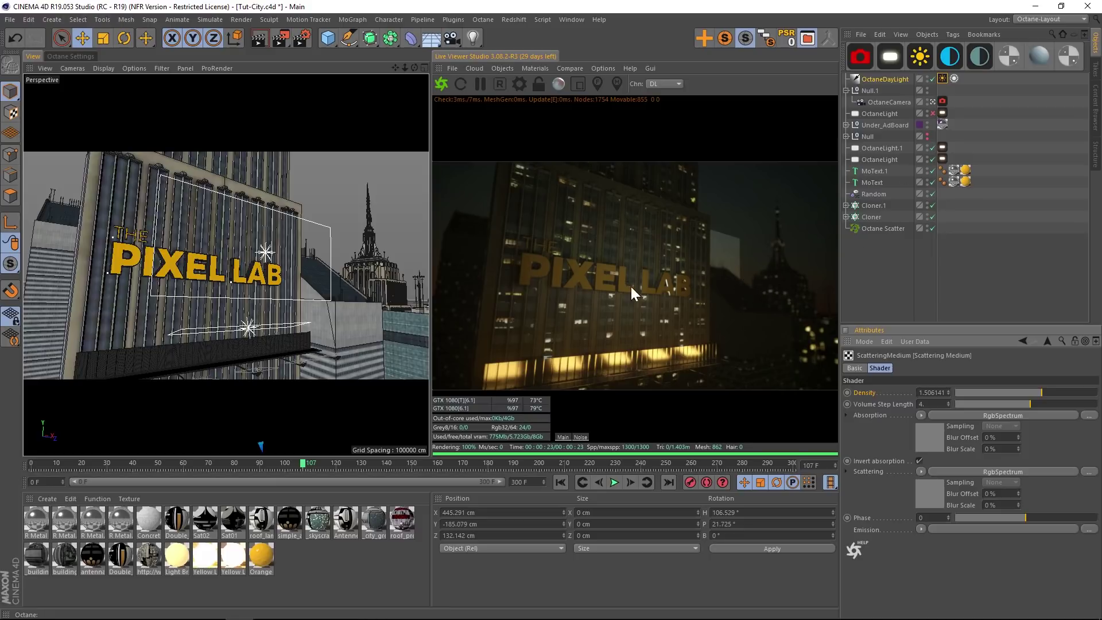
# - Go to frame 18 and set the scattering medium's absorption color to pure white
pyautogui.click(76, 463)
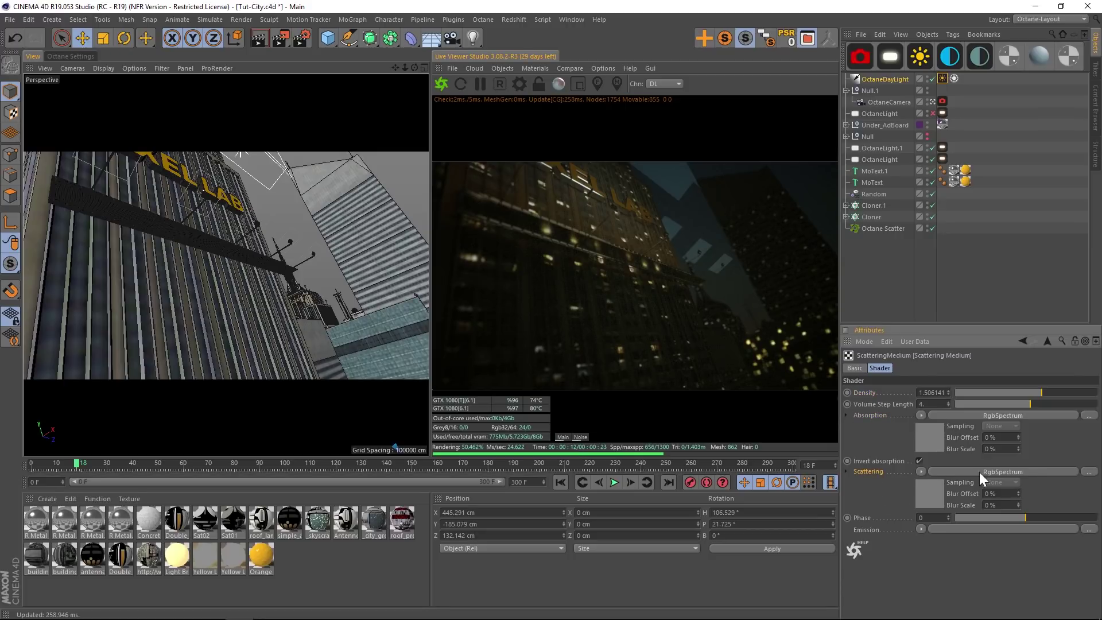
pyautogui.click(919, 429)
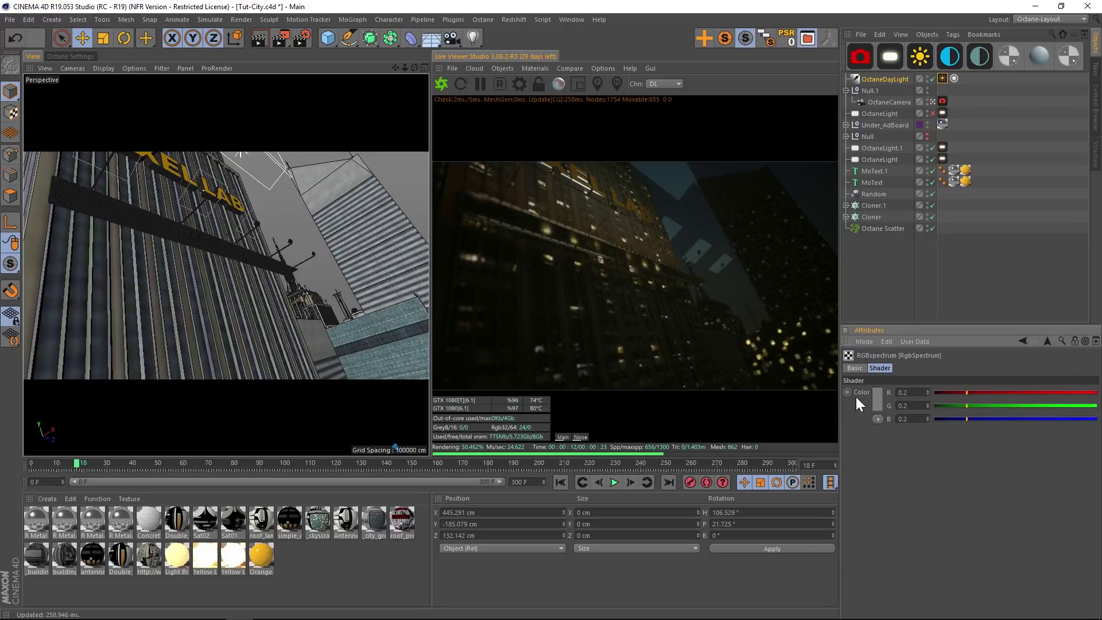
pyautogui.click(876, 394)
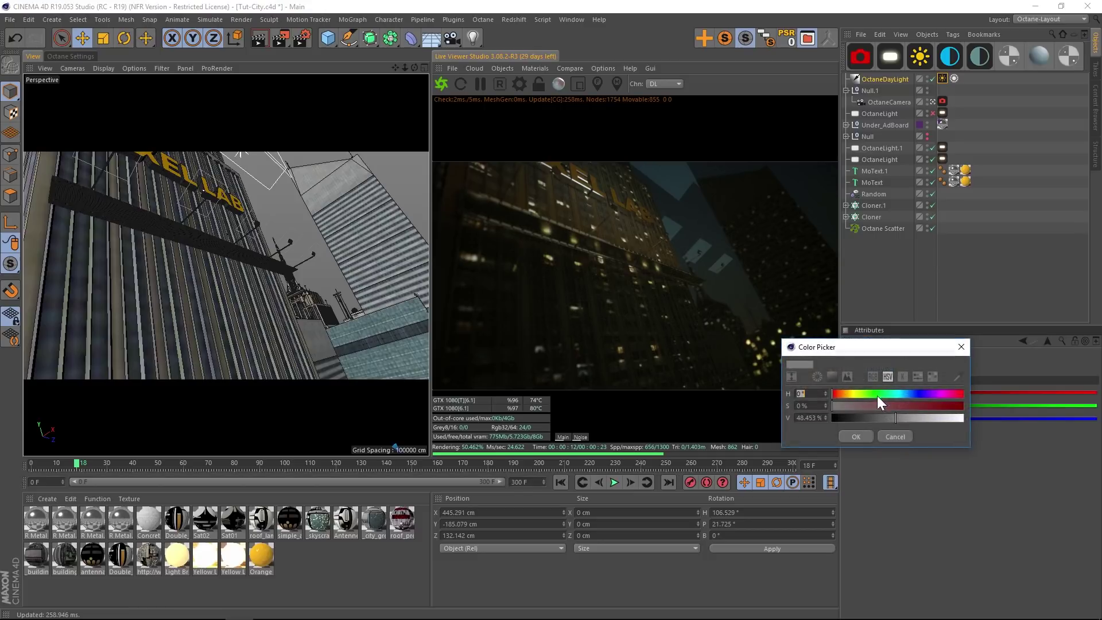
pyautogui.click(935, 418)
pyautogui.click(852, 436)
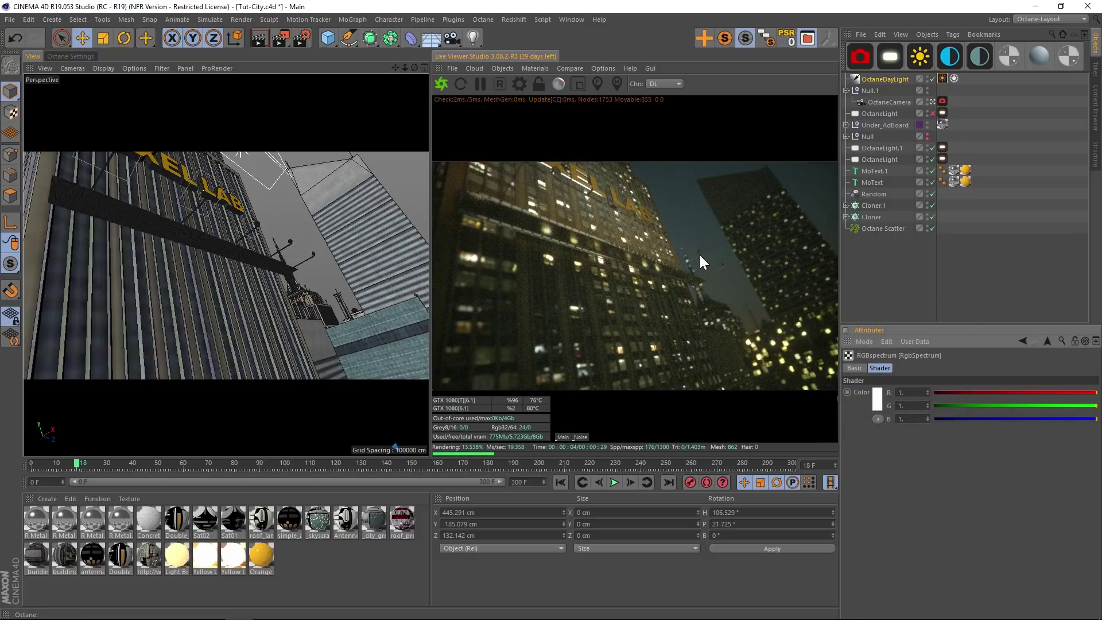
# - Go to frame 133 and raise the daylight fog's scattering density to about 4.45
pyautogui.moveTo(356, 463); pyautogui.dragTo(370, 462)
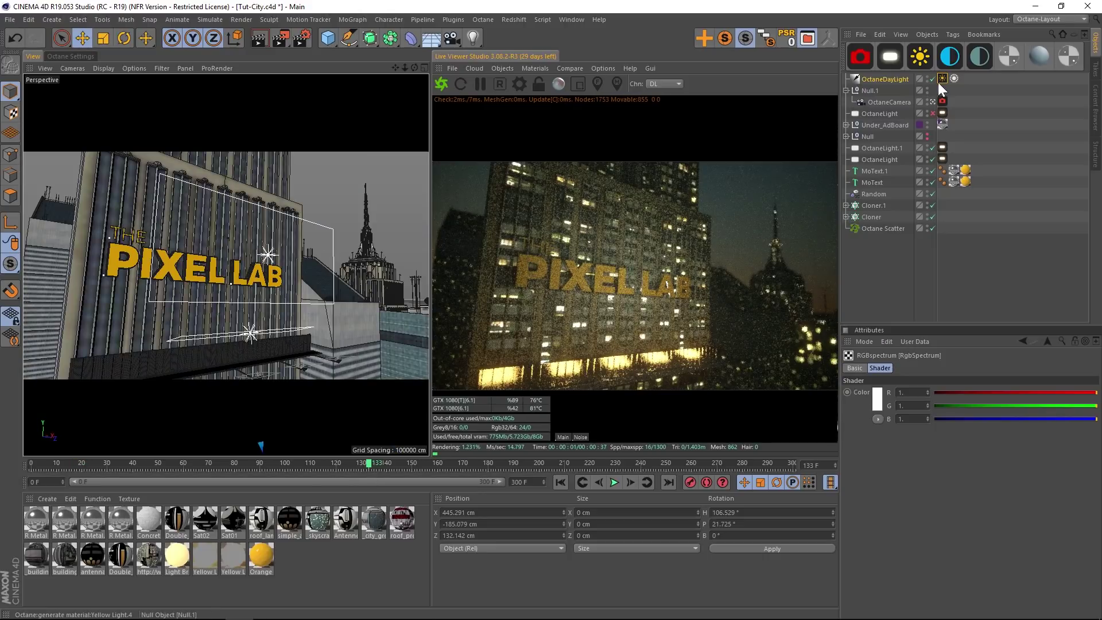
pyautogui.click(943, 79)
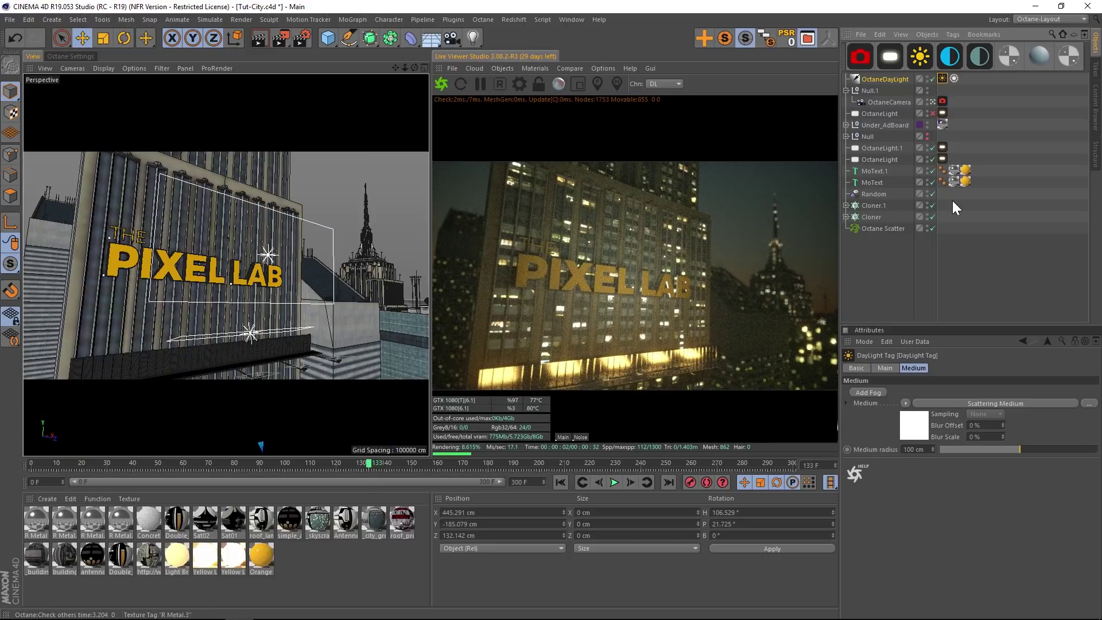
pyautogui.moveTo(1052, 394)
pyautogui.mouseDown()
pyautogui.moveTo(1062, 392)
pyautogui.moveTo(1047, 393)
pyautogui.mouseUp()
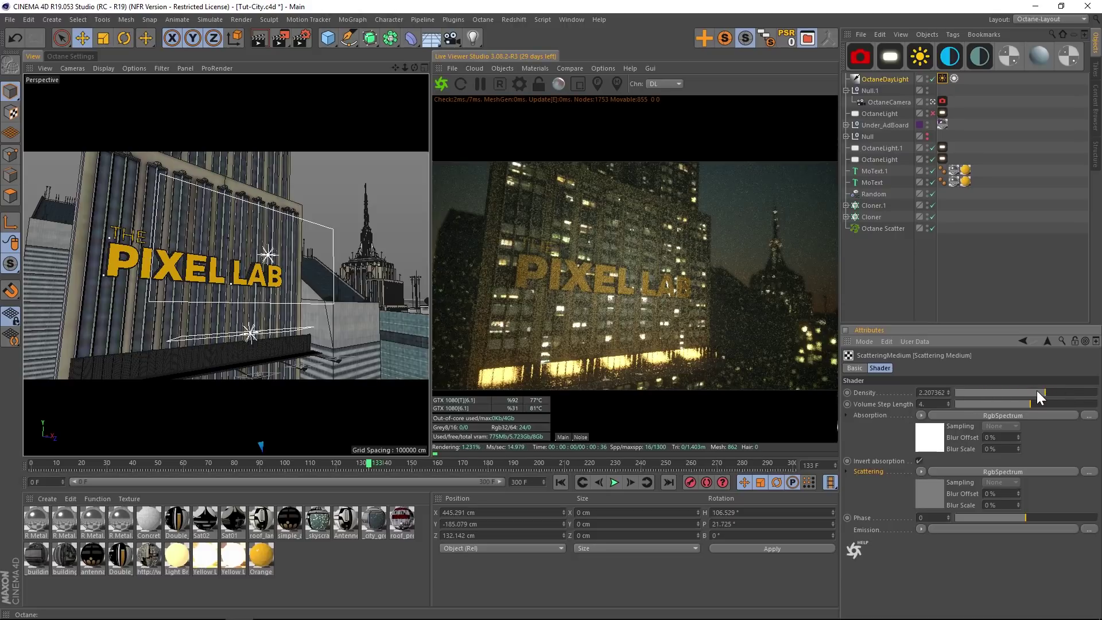
pyautogui.click(1052, 392)
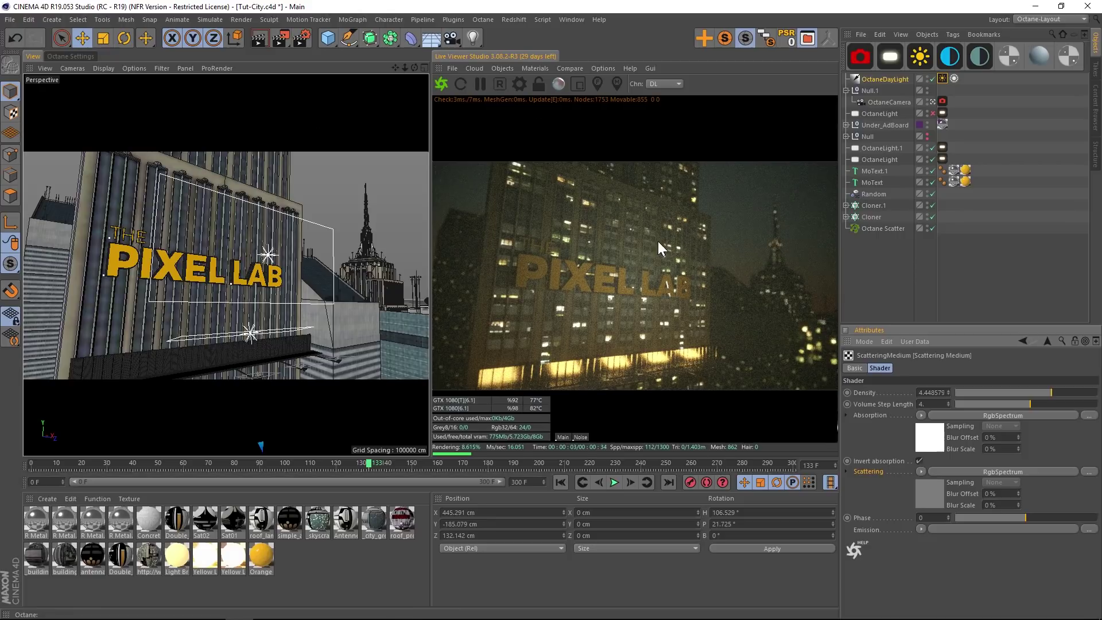
# - Switch to the Fog-Tutorial.c4d scene and check the OctaneDayLight object's settings
pyautogui.click(570, 19)
pyautogui.click(625, 291)
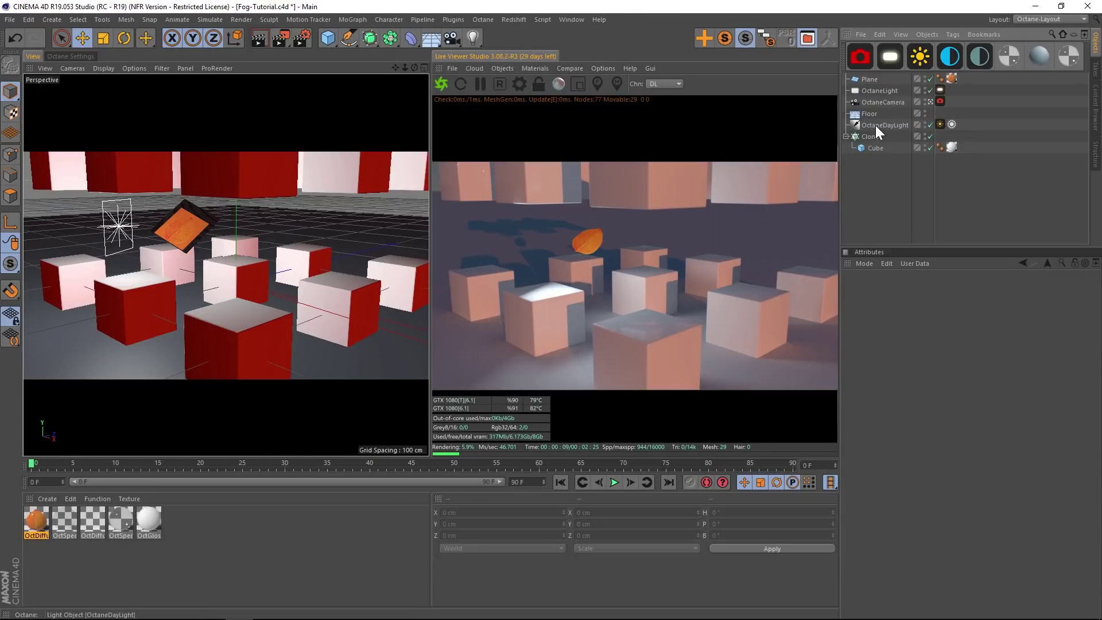
pyautogui.click(897, 125)
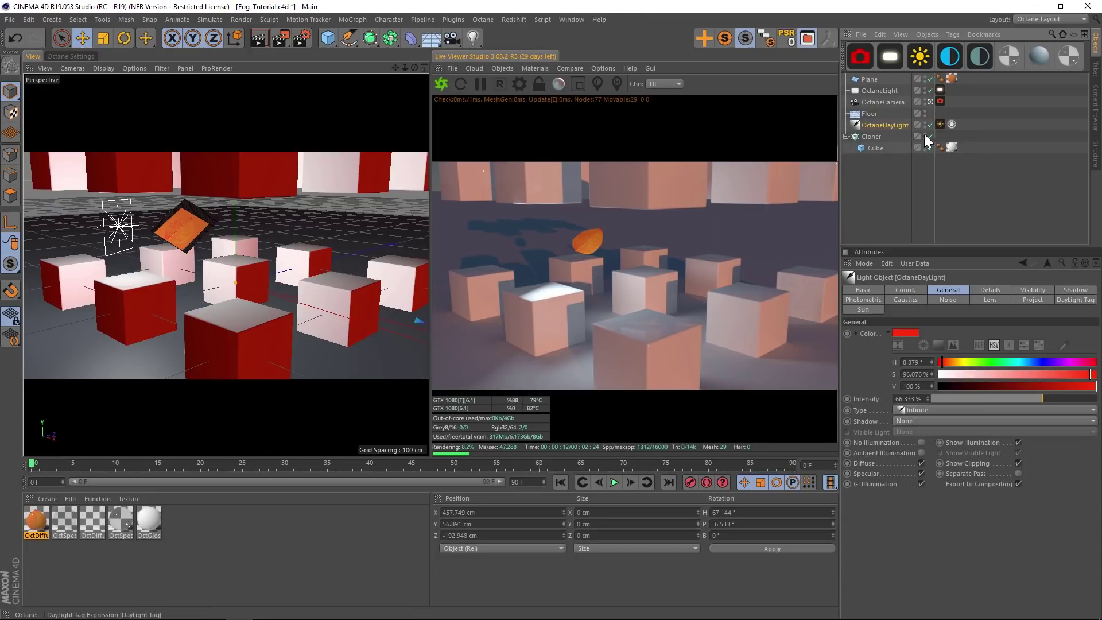
pyautogui.click(913, 204)
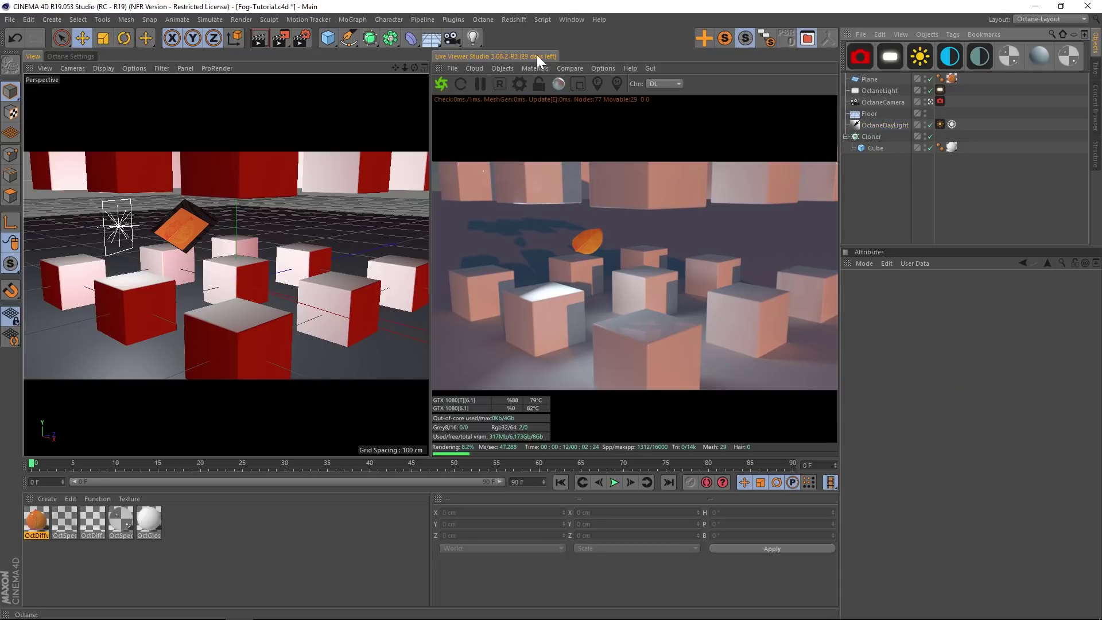
# - Add an Octane Fog Volume and set its size to 500 × 600 × 600 cm
pyautogui.click(502, 68)
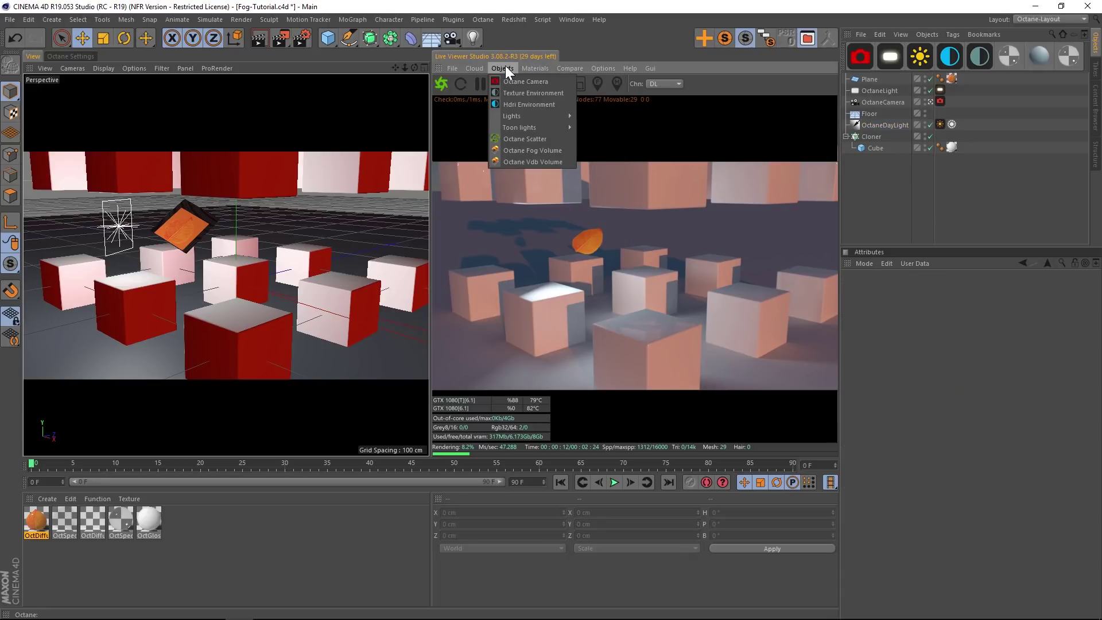
pyautogui.click(533, 151)
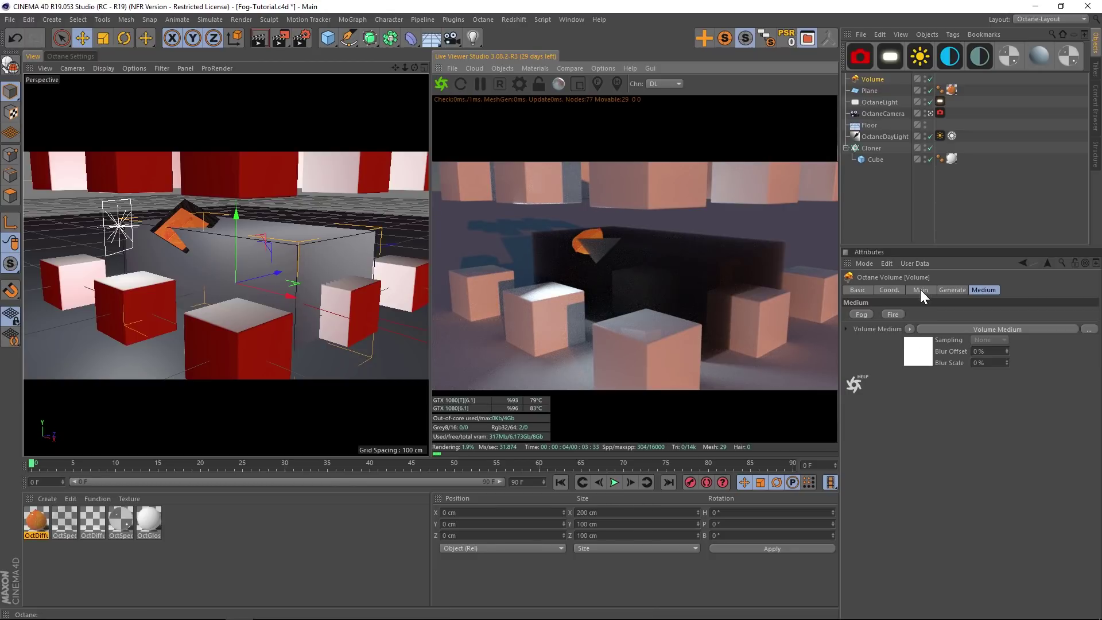
pyautogui.click(890, 290)
pyautogui.click(964, 290)
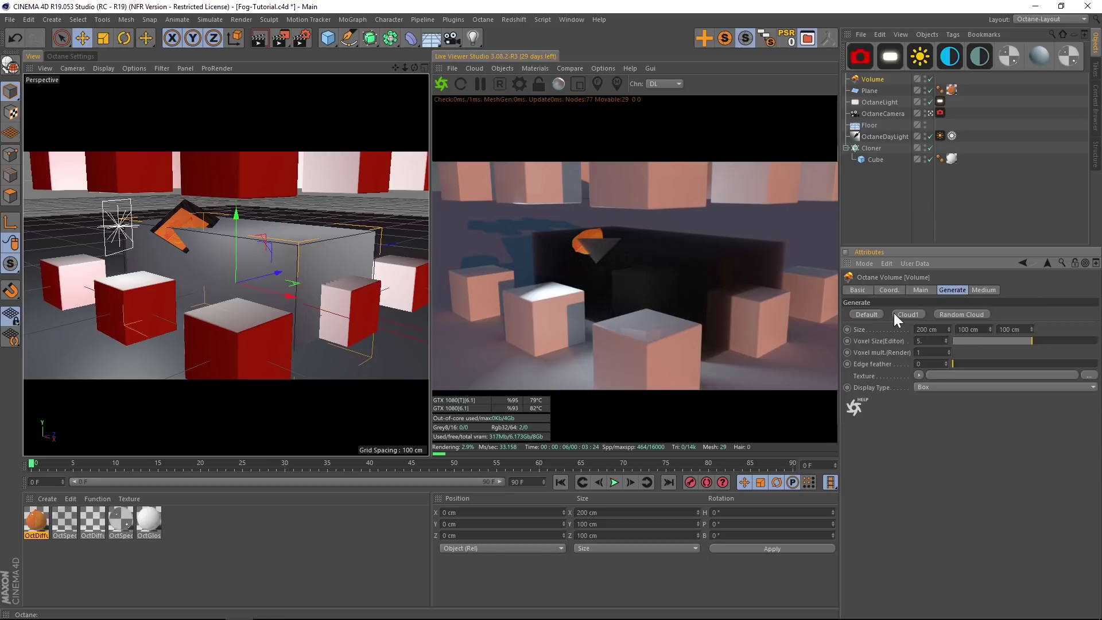
pyautogui.doubleClick(927, 330)
pyautogui.write('500')
pyautogui.press('Tab')
pyautogui.write('600')
pyautogui.press('Tab')
pyautogui.write('600')
pyautogui.press('Return')
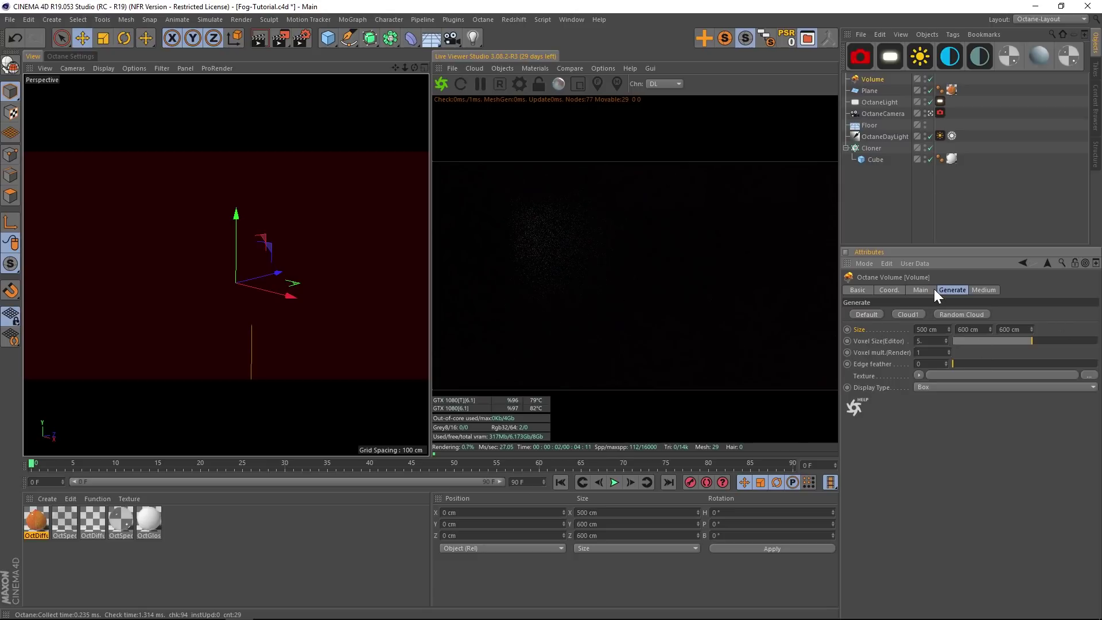
# - Lower the fog volume medium's density to about 1.33 and set its absorption color to white
pyautogui.click(930, 289)
pyautogui.click(976, 290)
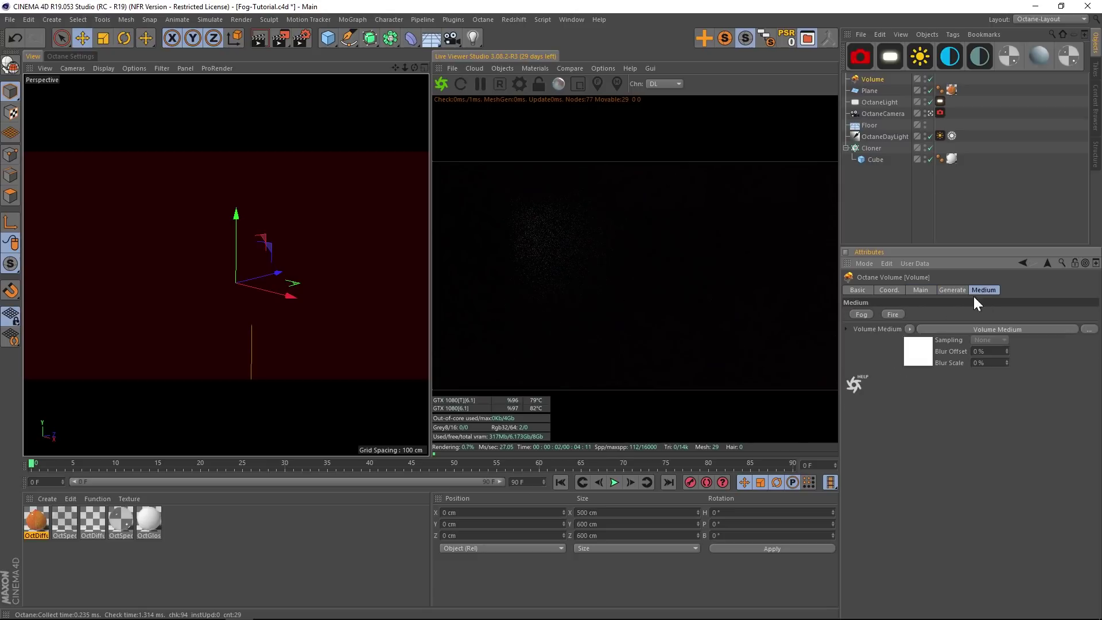
pyautogui.click(917, 351)
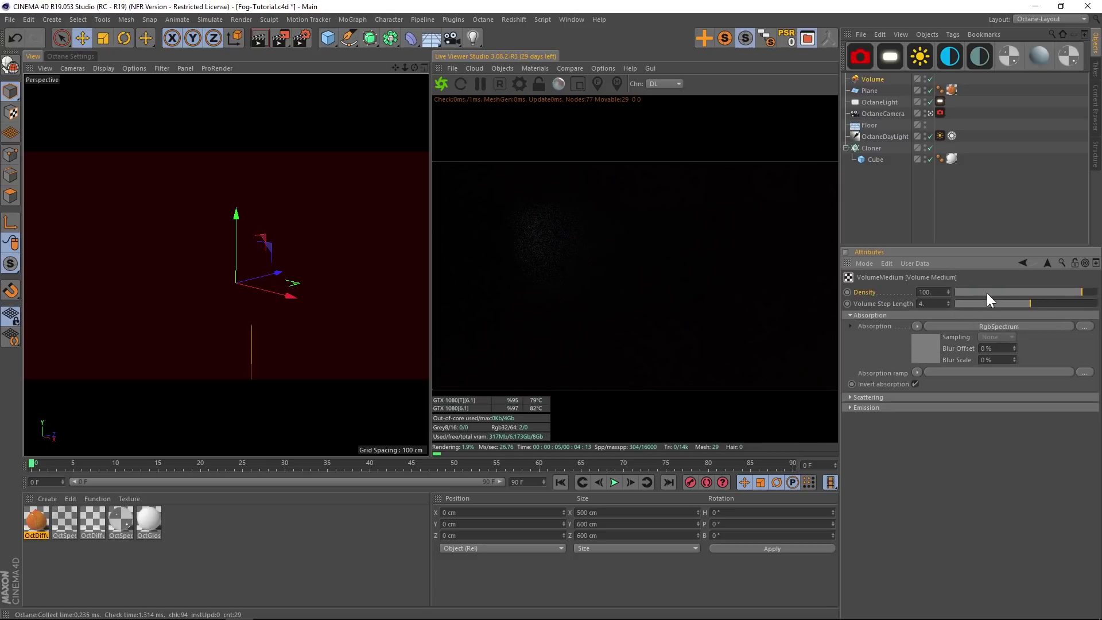
pyautogui.moveTo(1069, 294); pyautogui.dragTo(1040, 294)
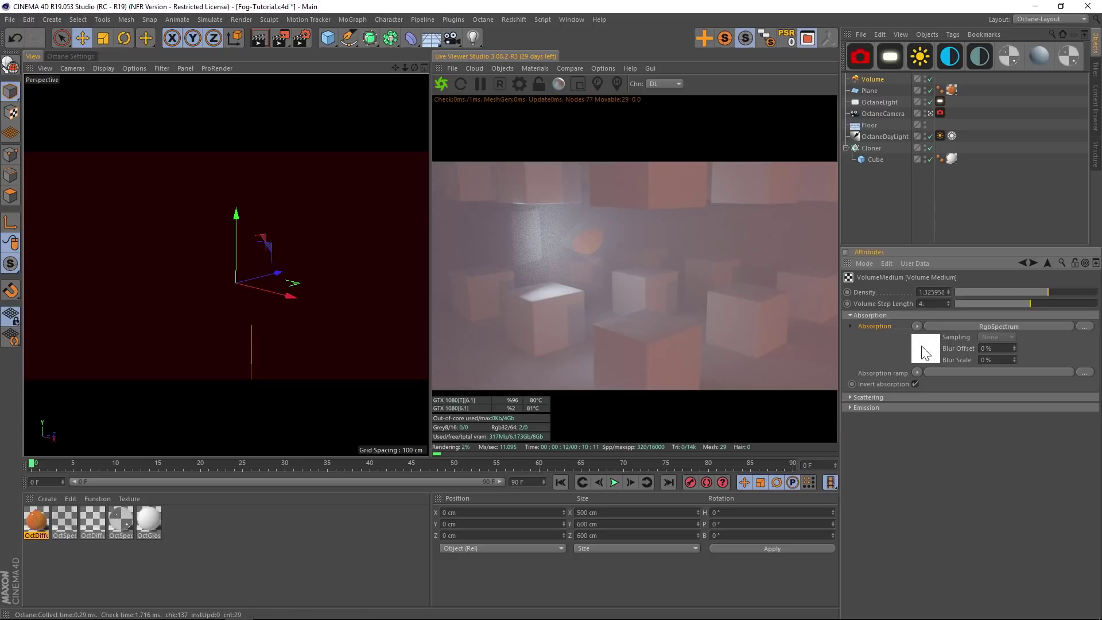
# - Delete the fog volume from the scene
pyautogui.click(874, 78)
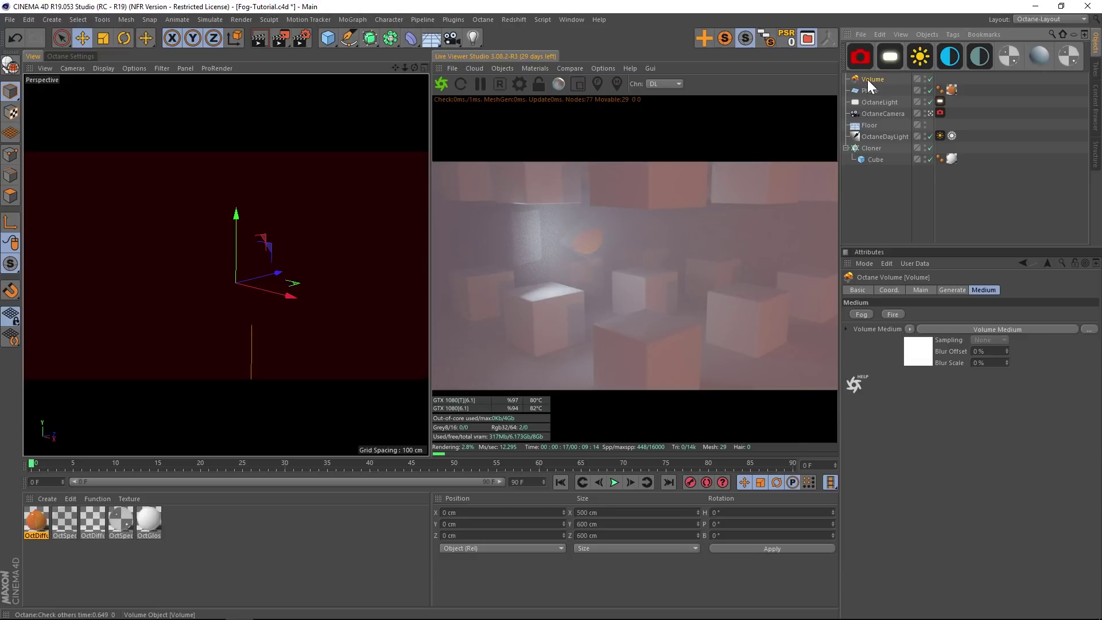
pyautogui.press('Delete')
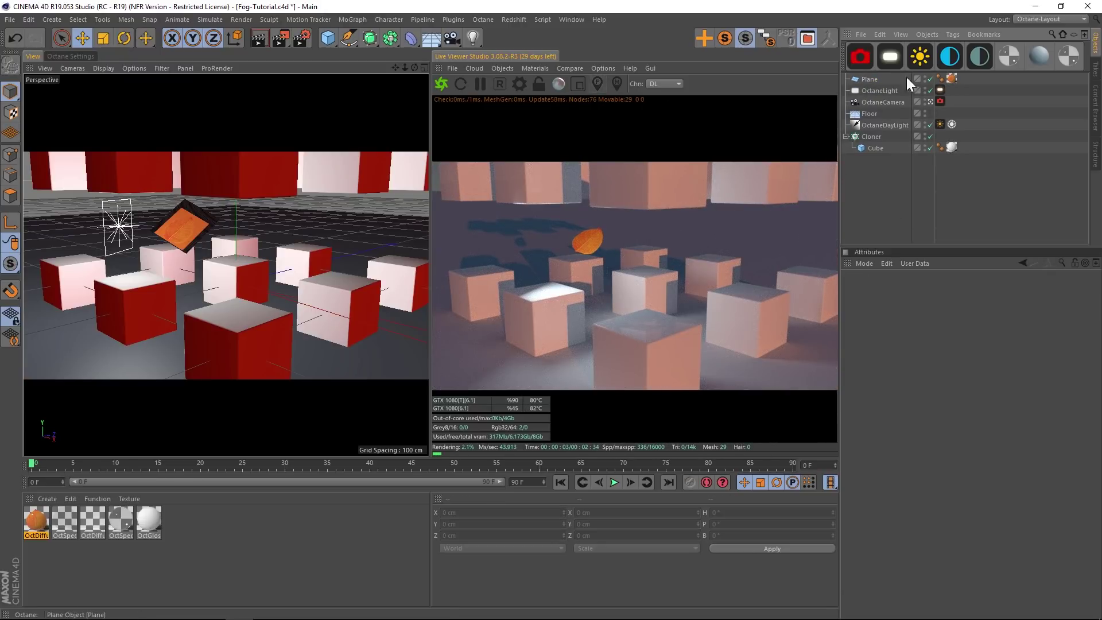
# - Add a cube scaled up to about 352 cm per side around the cloned cubes and hide it in the editor viewport
pyautogui.click(328, 39)
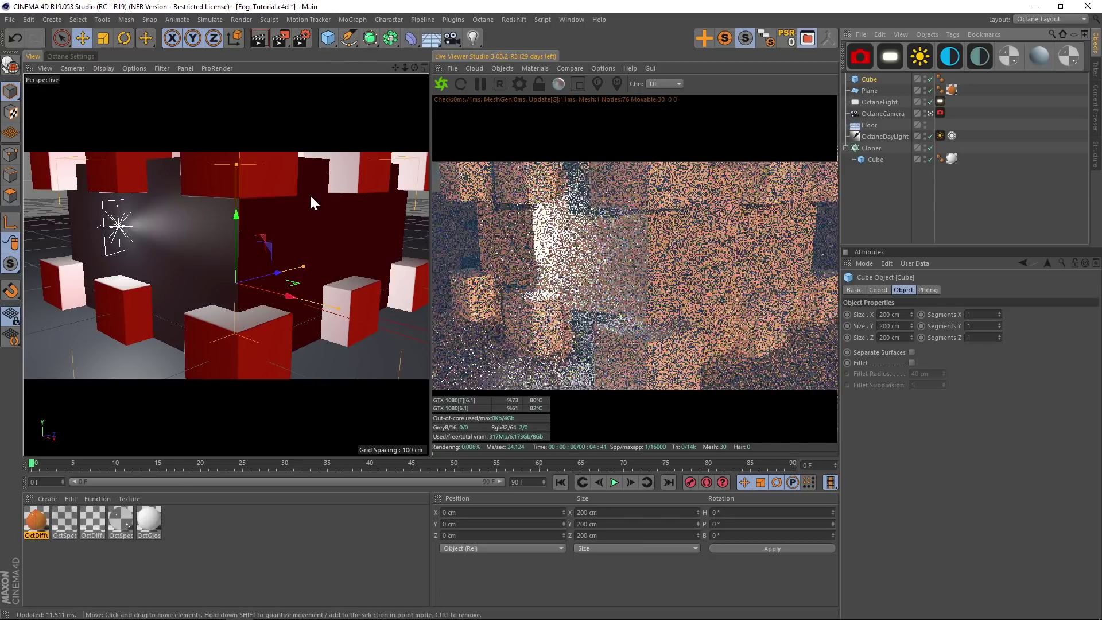
pyautogui.press('t')
pyautogui.moveTo(370, 202); pyautogui.dragTo(498, 164)
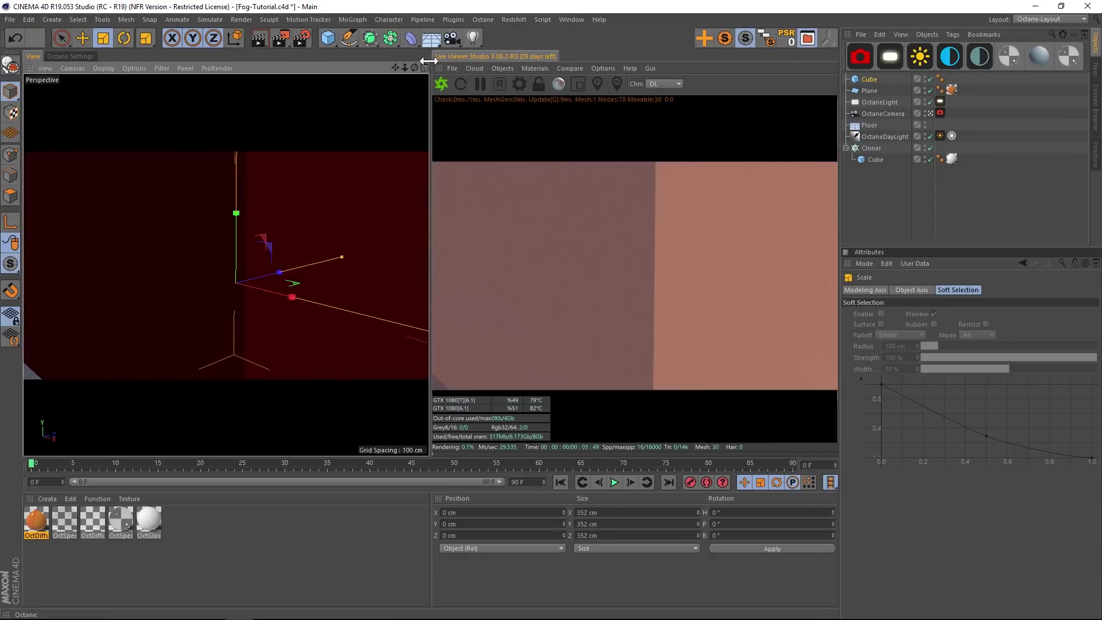
pyautogui.click(424, 67)
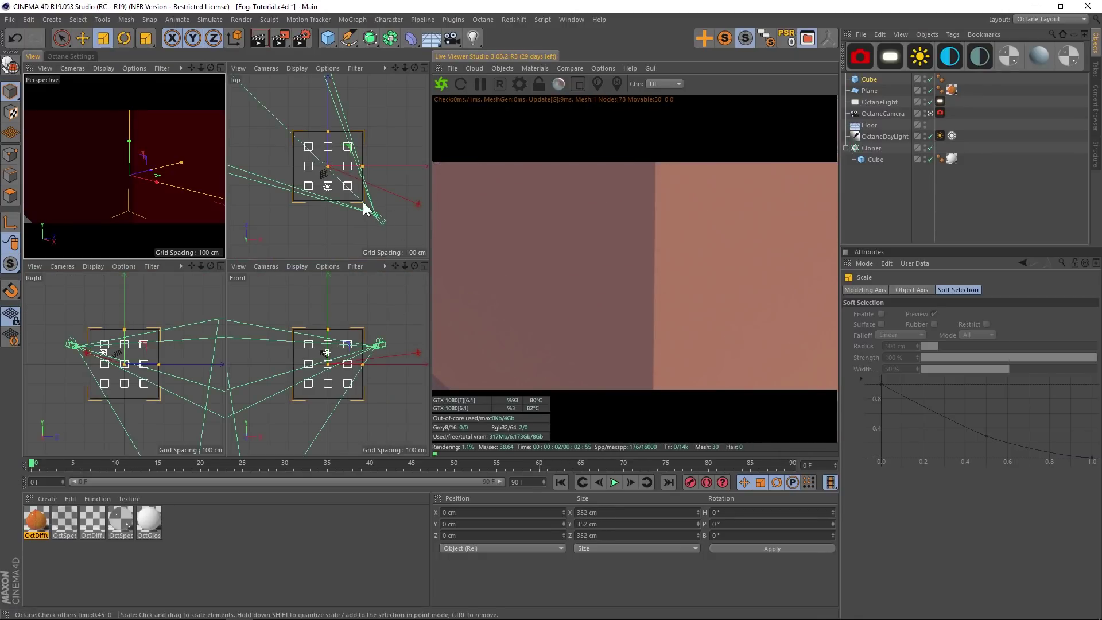
pyautogui.click(220, 68)
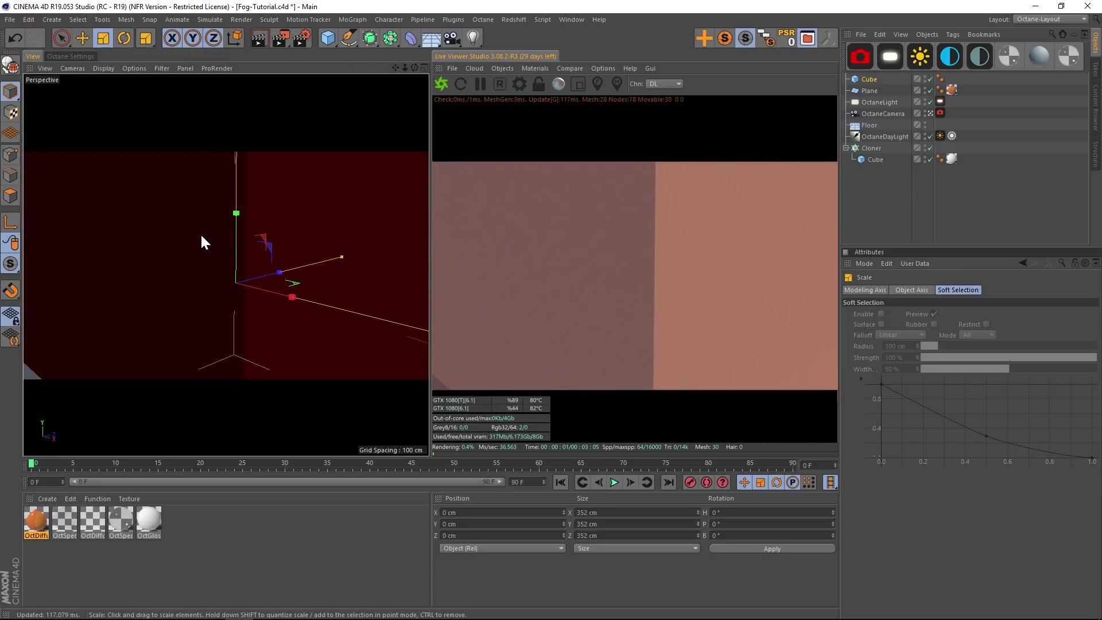
pyautogui.click(868, 80)
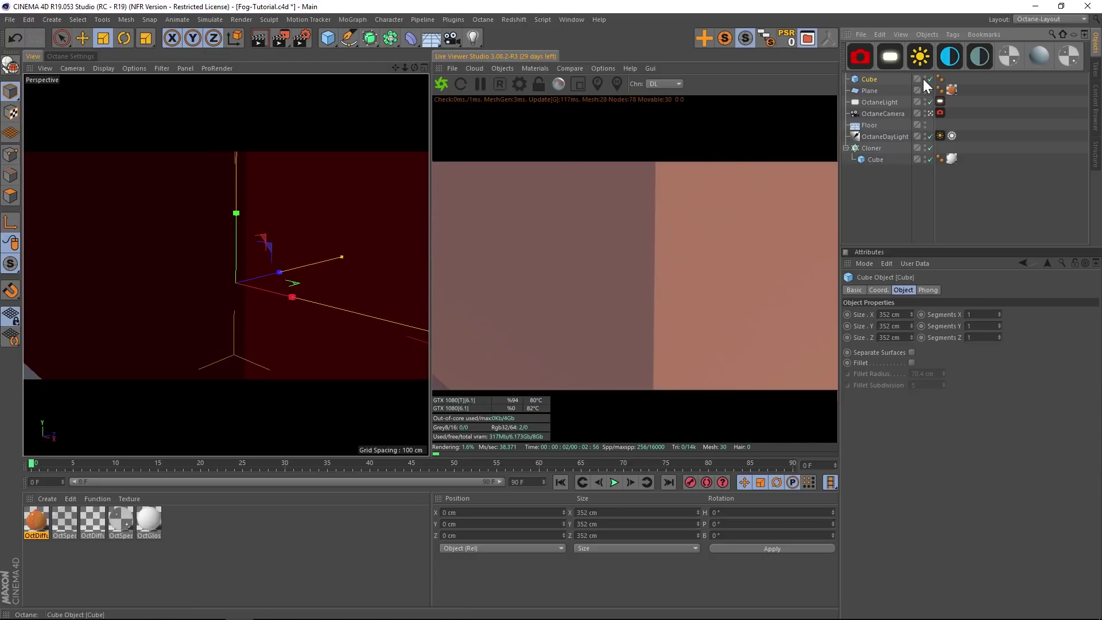
pyautogui.click(925, 76)
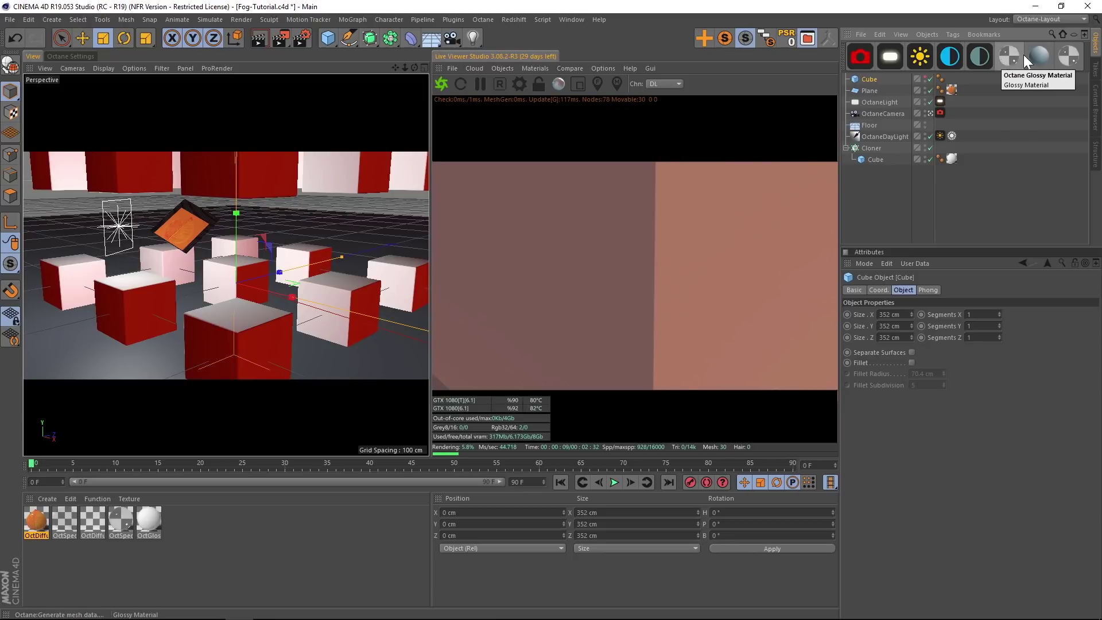
# - Create an Octane specular material, set its index to 1, and apply it to the large cube
pyautogui.click(1068, 53)
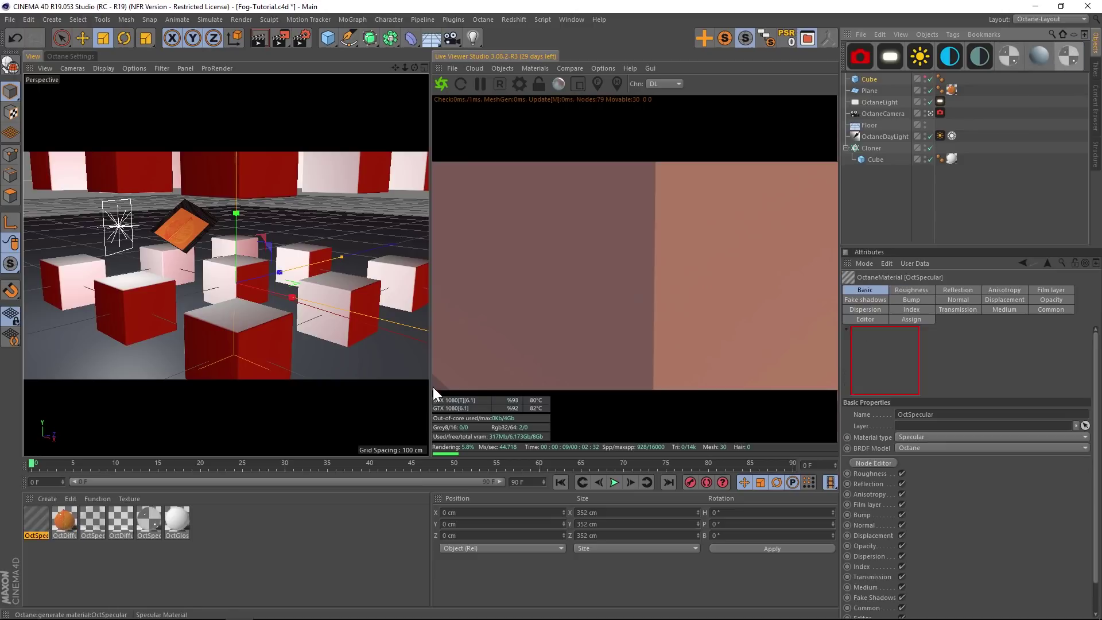
pyautogui.doubleClick(33, 516)
pyautogui.moveTo(377, 83); pyautogui.dragTo(301, 66)
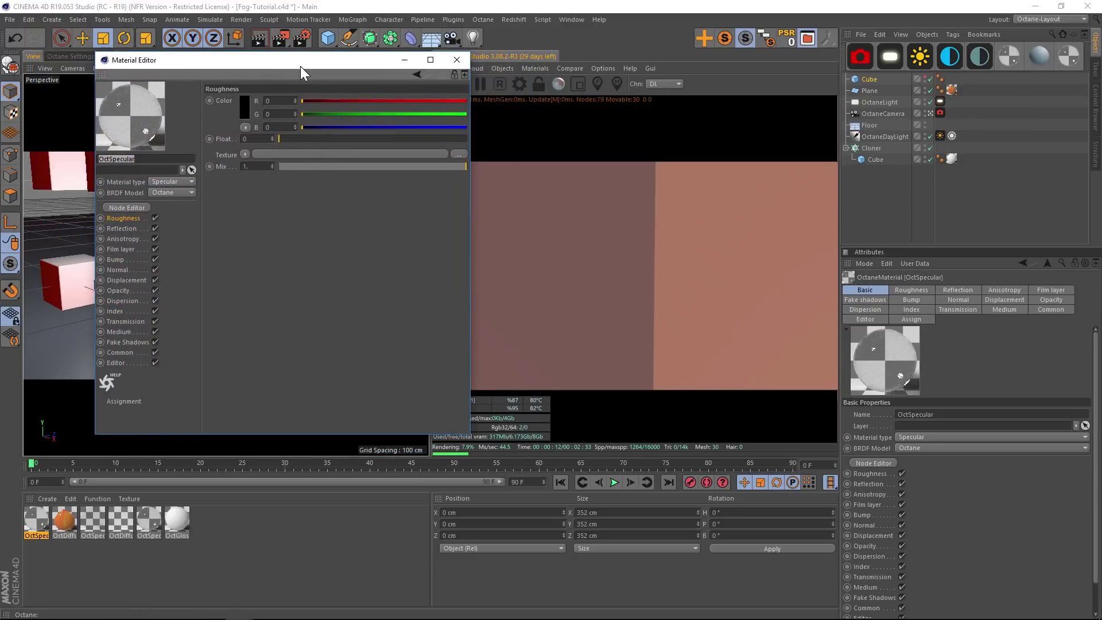
pyautogui.click(115, 312)
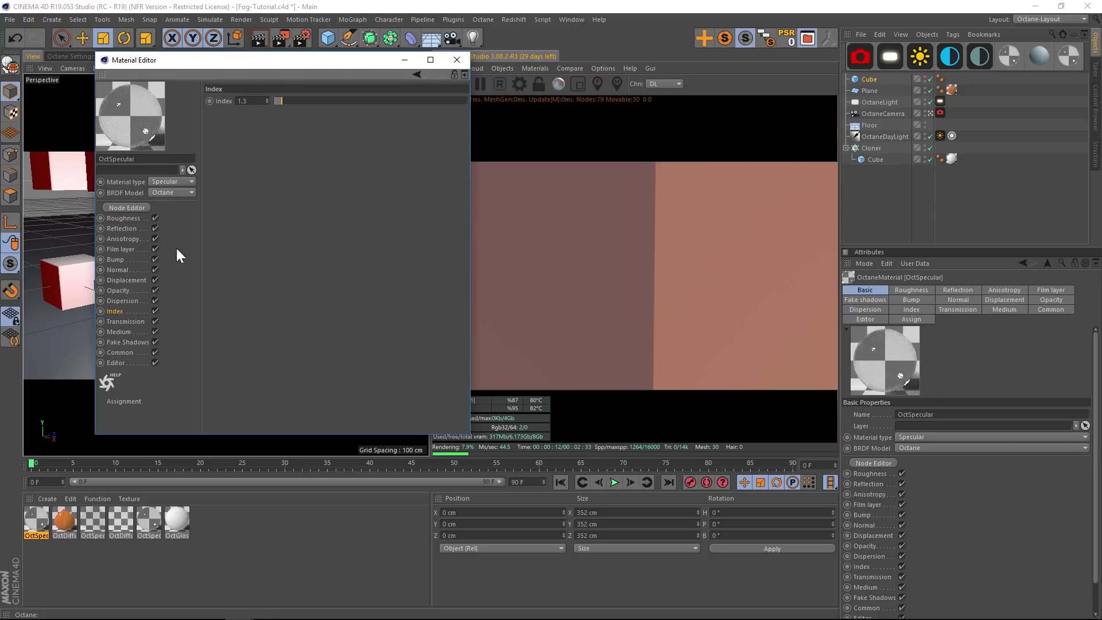
pyautogui.write('1.')
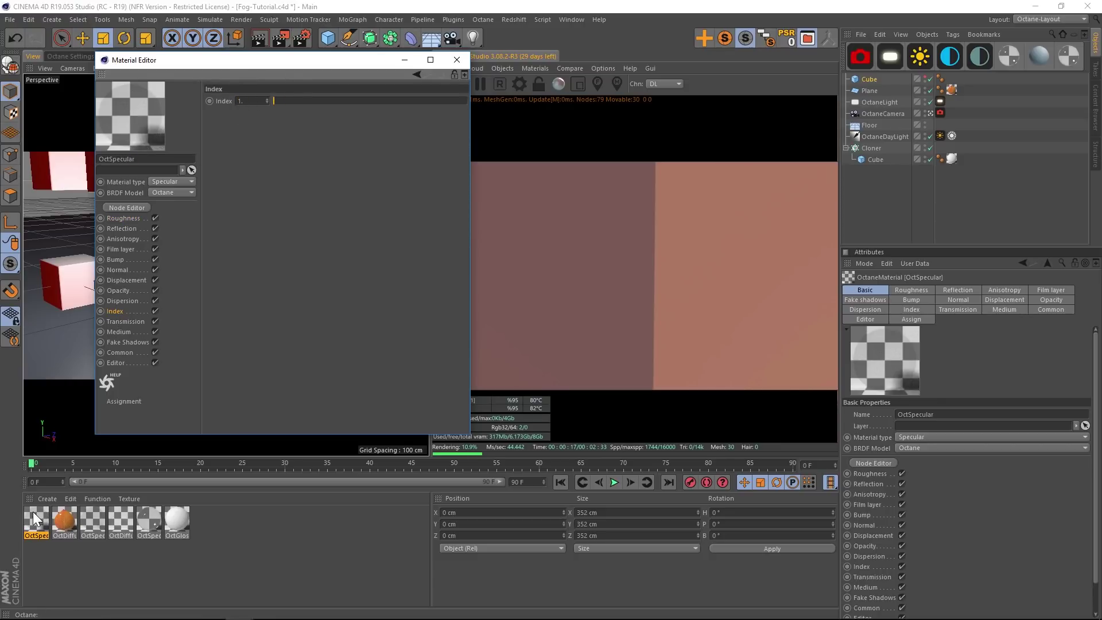
pyautogui.moveTo(36, 519); pyautogui.dragTo(869, 79)
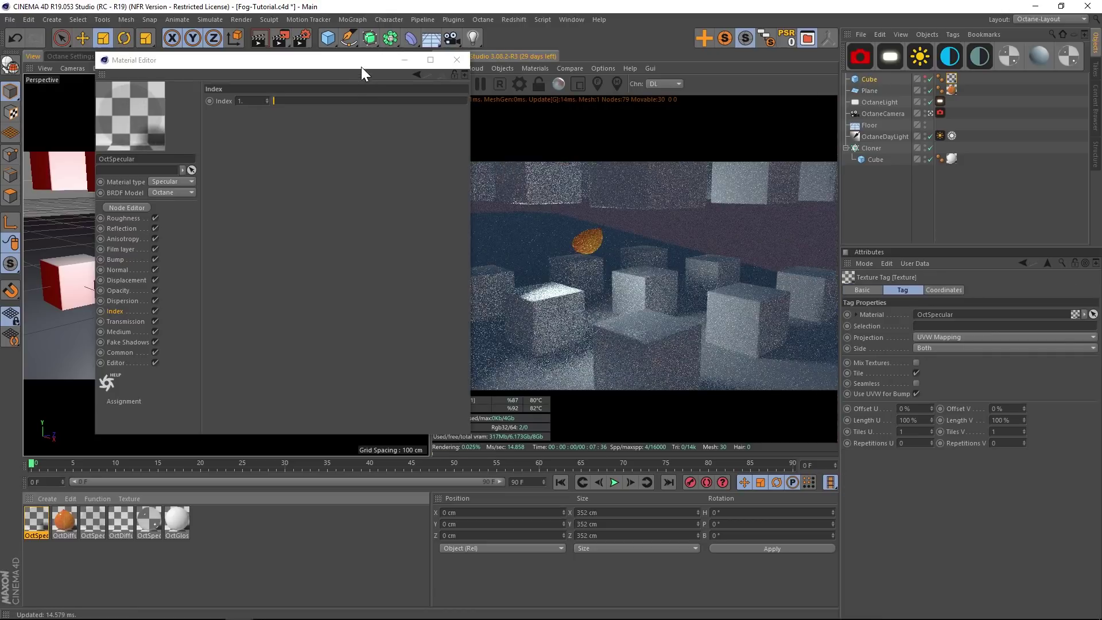
# - Add a scattering medium to the specular material's Medium channel and open the medium's shader settings
pyautogui.moveTo(361, 63); pyautogui.dragTo(294, 76)
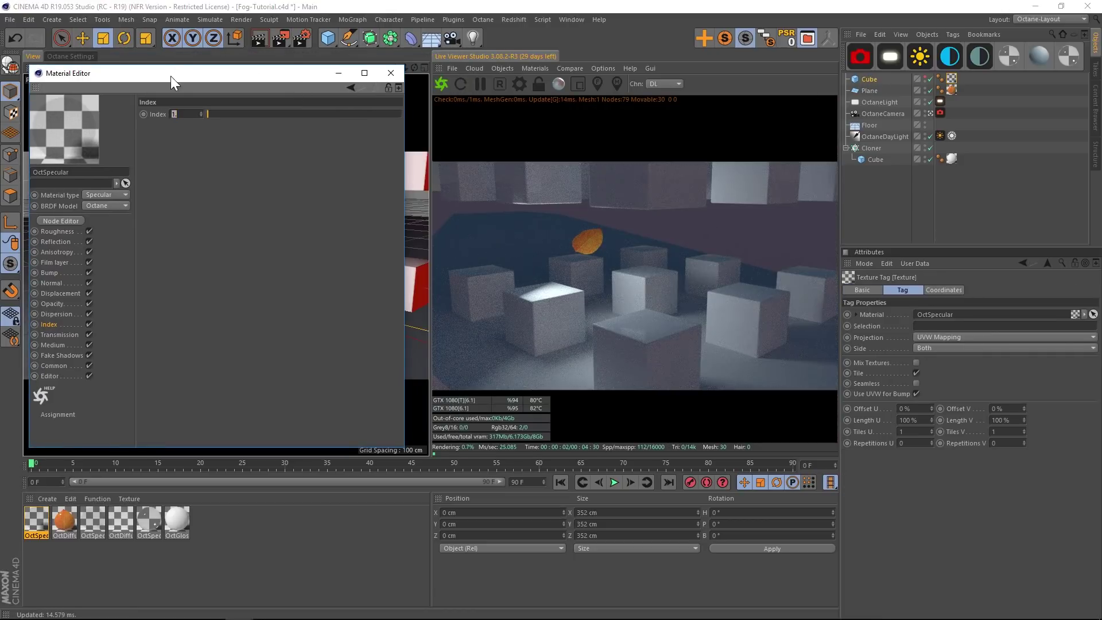
pyautogui.moveTo(171, 75); pyautogui.dragTo(213, 49)
pyautogui.click(94, 319)
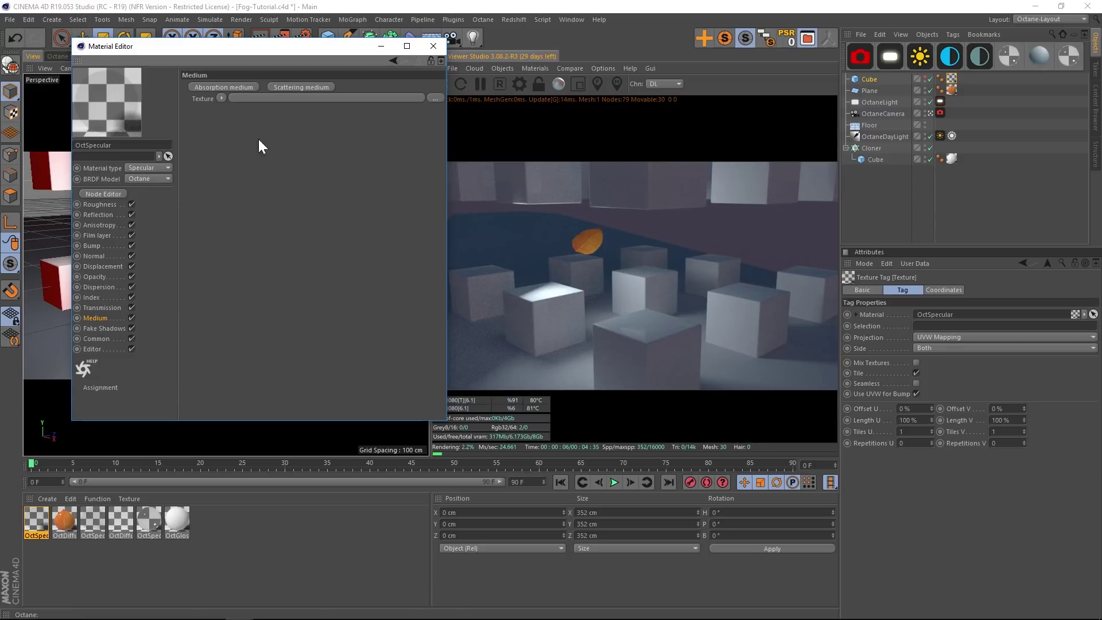
pyautogui.click(296, 87)
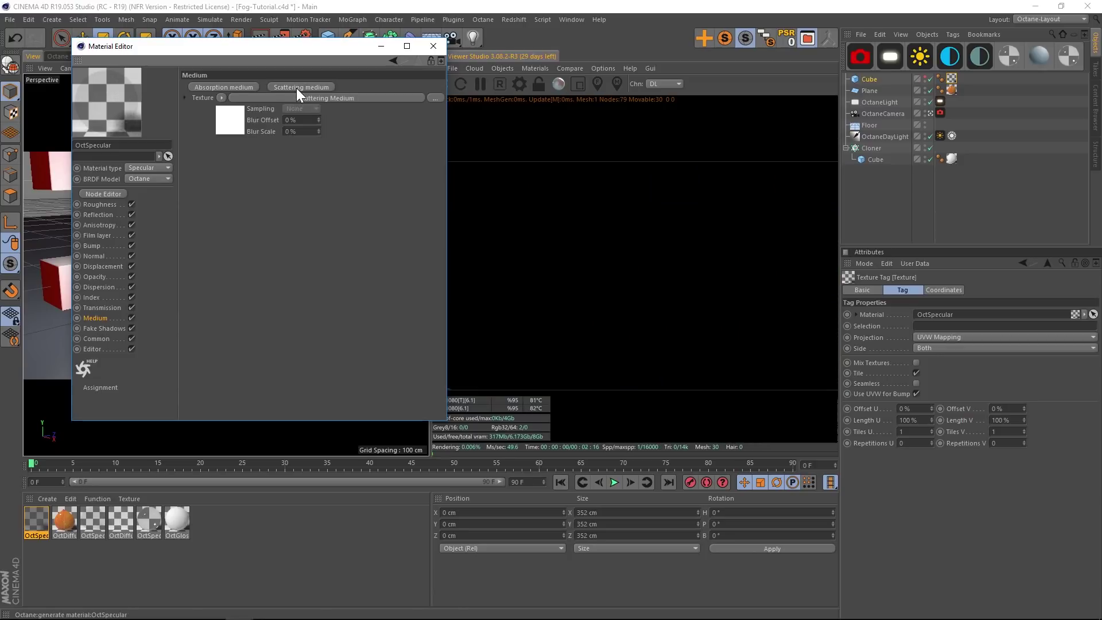
pyautogui.click(225, 125)
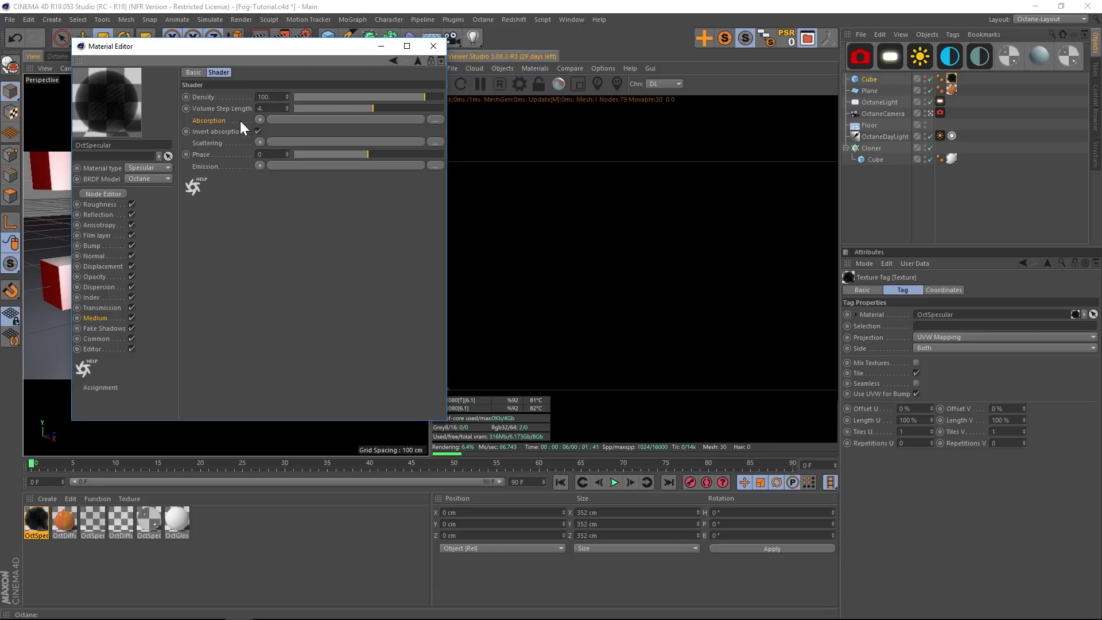
# - Assign an RgbSpectrum texture to both the absorption and the scattering of the medium
pyautogui.click(260, 119)
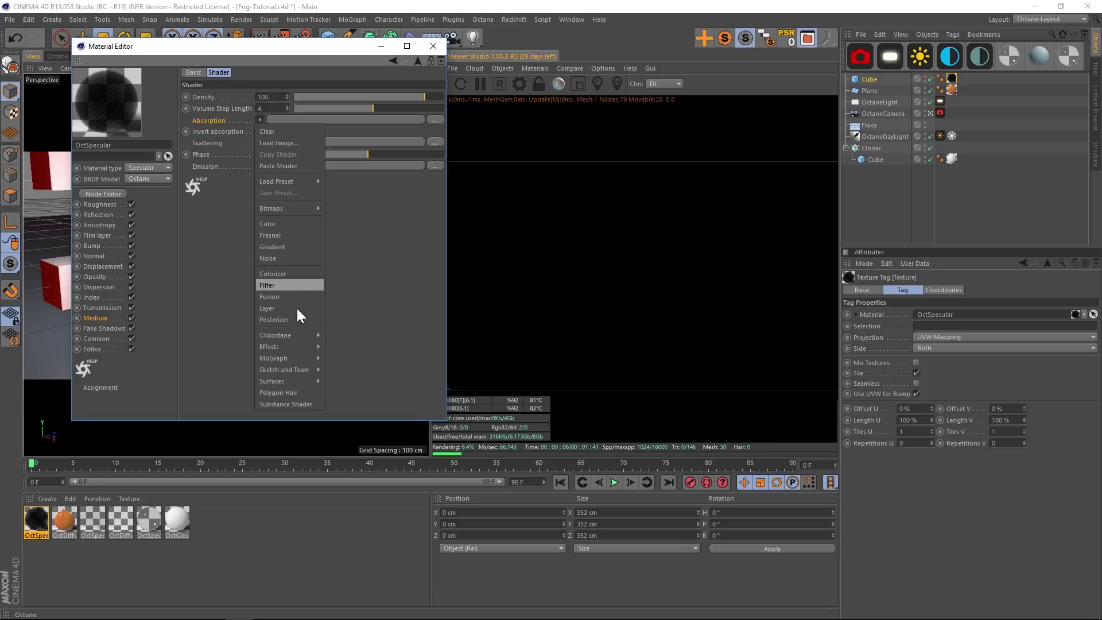
pyautogui.moveTo(288, 333)
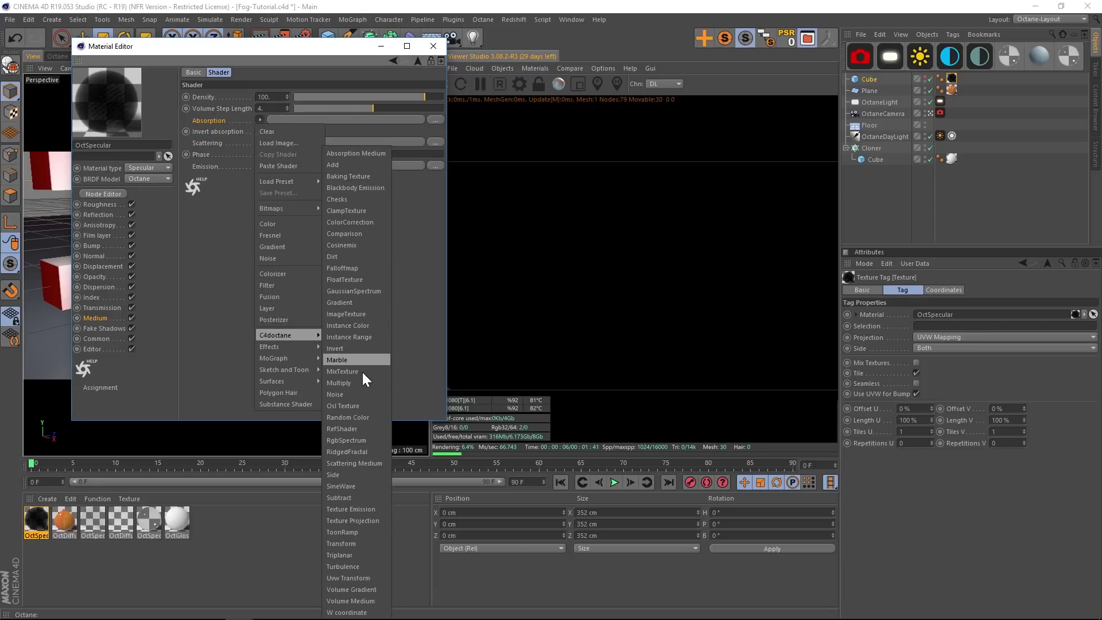
pyautogui.click(350, 438)
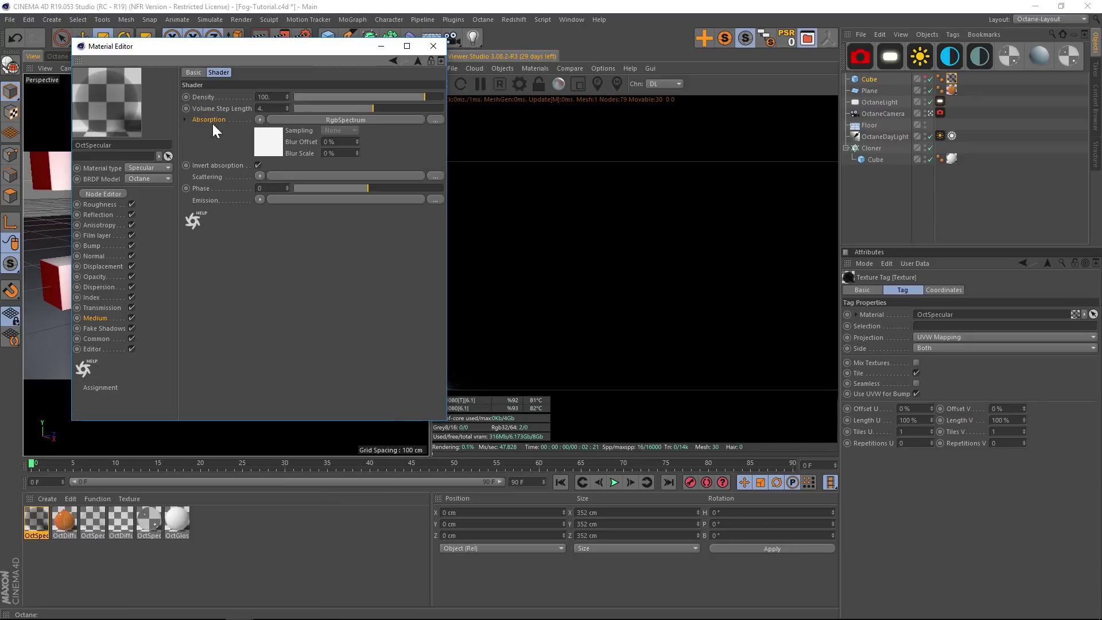
pyautogui.click(260, 176)
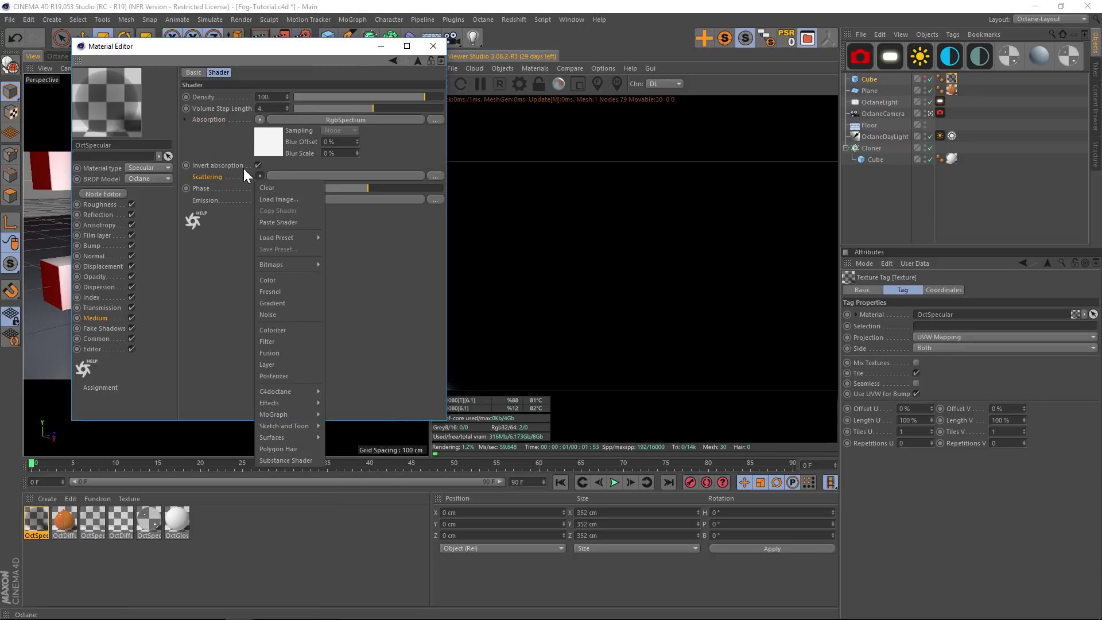
pyautogui.moveTo(295, 389)
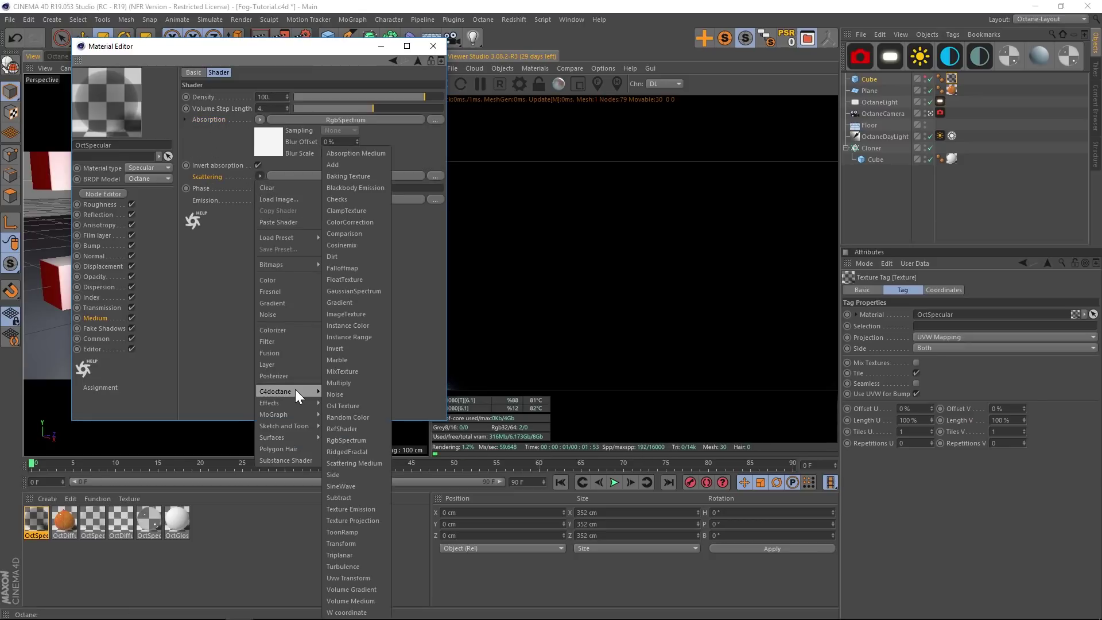
pyautogui.click(368, 440)
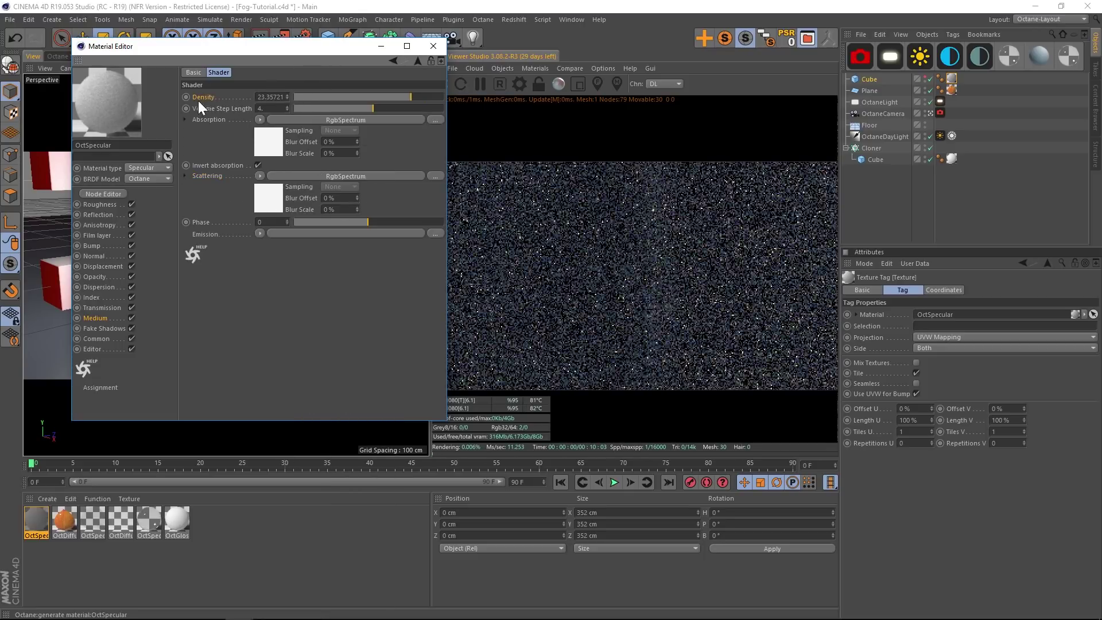
# - Lower the scattering medium's density to about 0.32, and raise it again to about 1.2 for thicker fog
pyautogui.click(402, 97)
pyautogui.moveTo(402, 96); pyautogui.dragTo(371, 95)
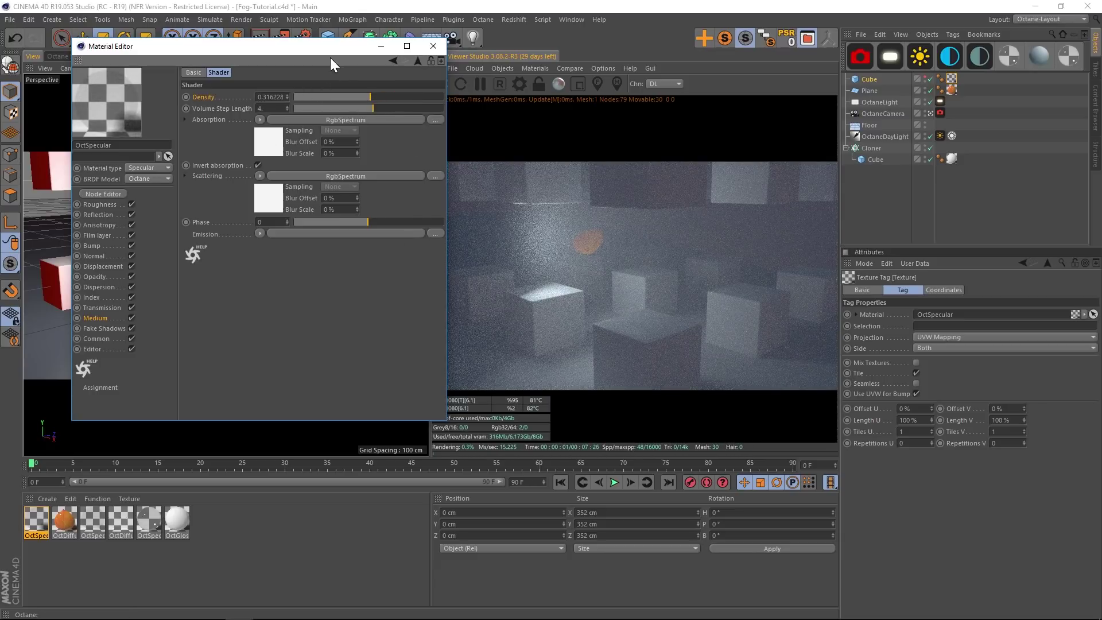
pyautogui.moveTo(331, 58)
pyautogui.mouseDown()
pyautogui.moveTo(270, 50)
pyautogui.moveTo(336, 45)
pyautogui.mouseUp()
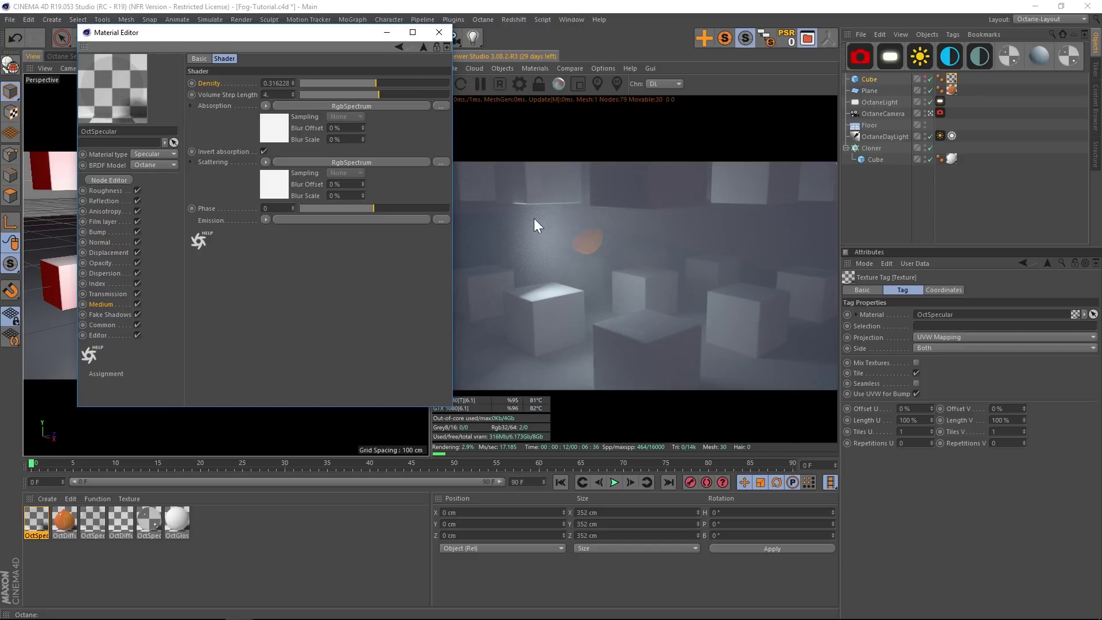
pyautogui.moveTo(311, 36); pyautogui.dragTo(296, 88)
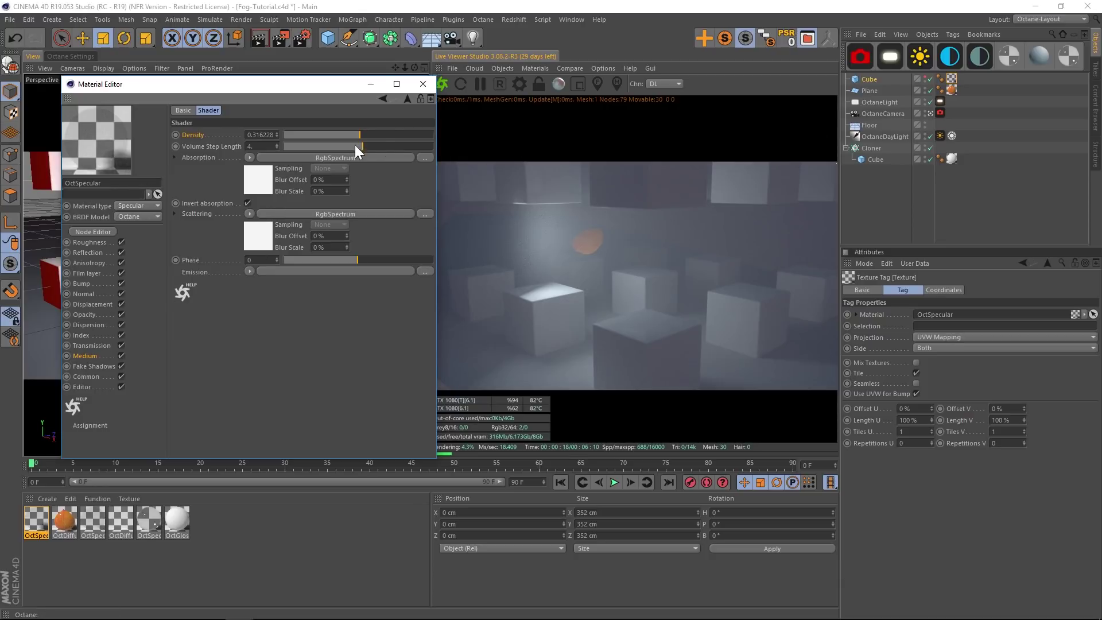
pyautogui.click(373, 134)
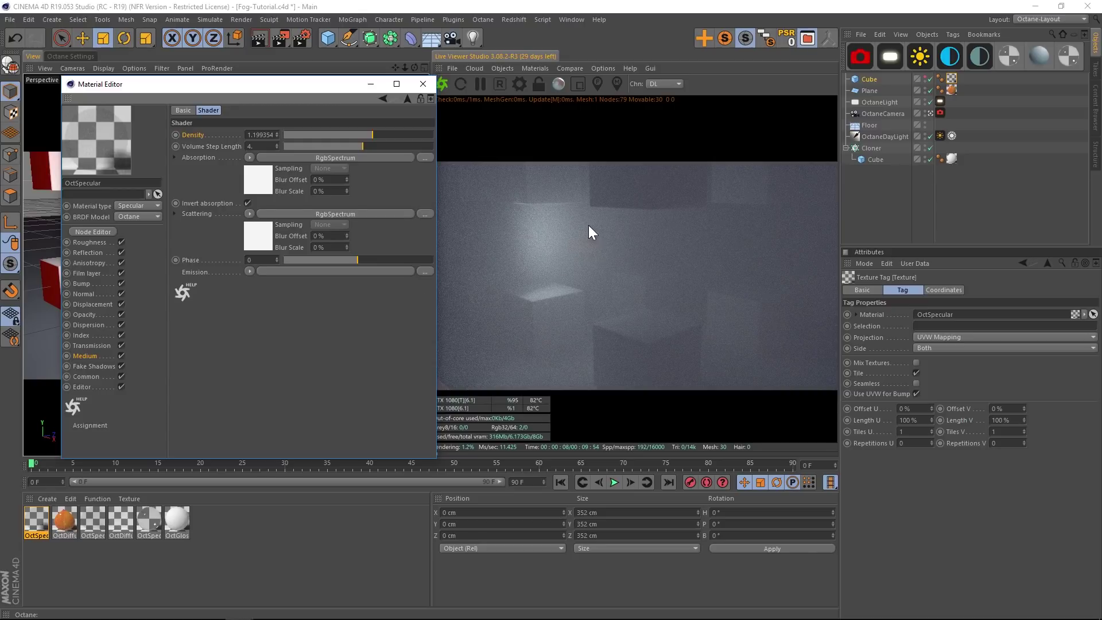
# - Turn on Visible on specular in the OctaneLight's light tag and turn it off again to compare the light in the fog
pyautogui.click(940, 102)
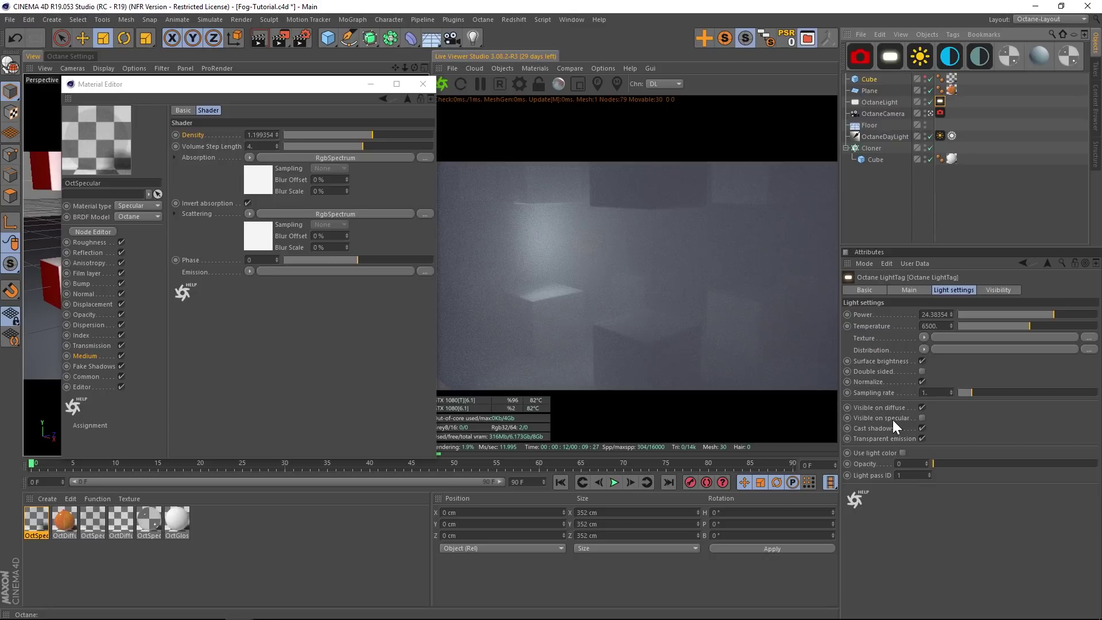
pyautogui.click(908, 417)
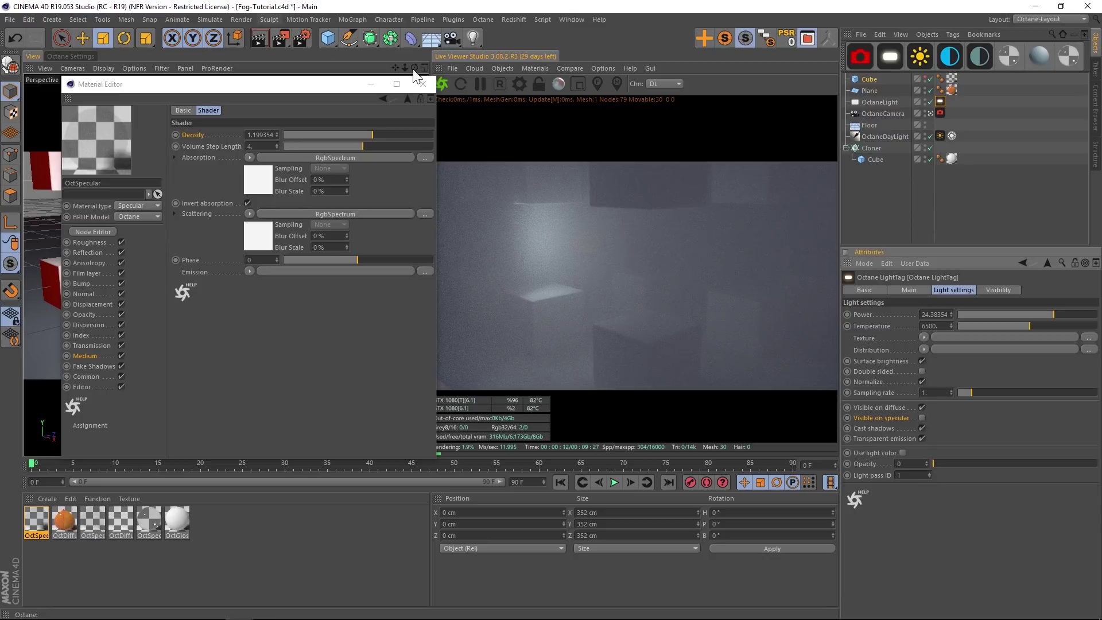
pyautogui.click(849, 429)
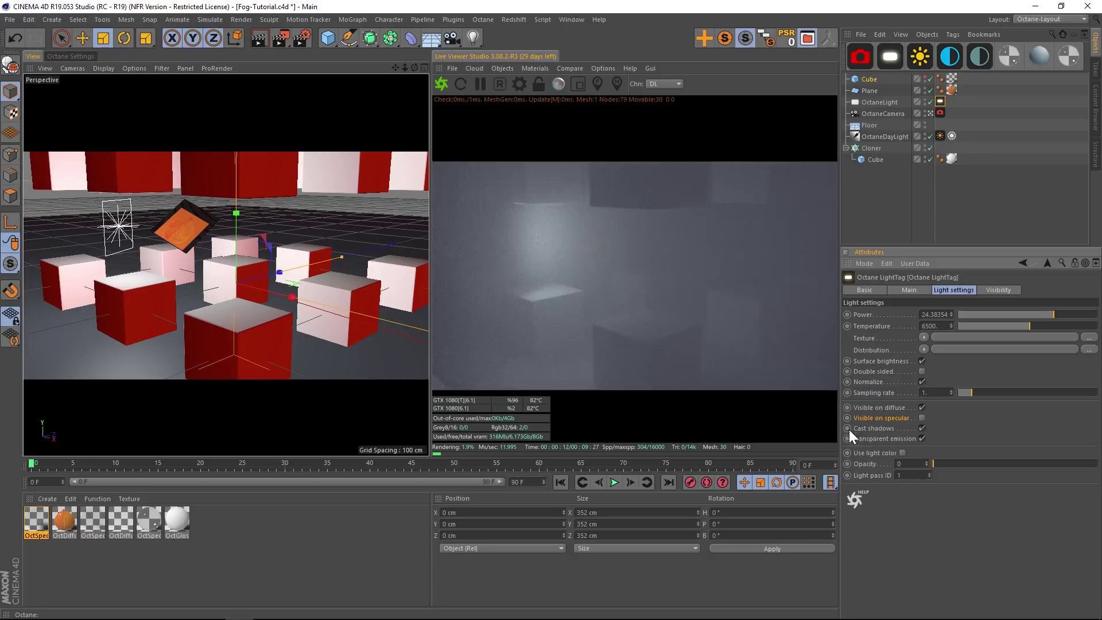
pyautogui.click(922, 418)
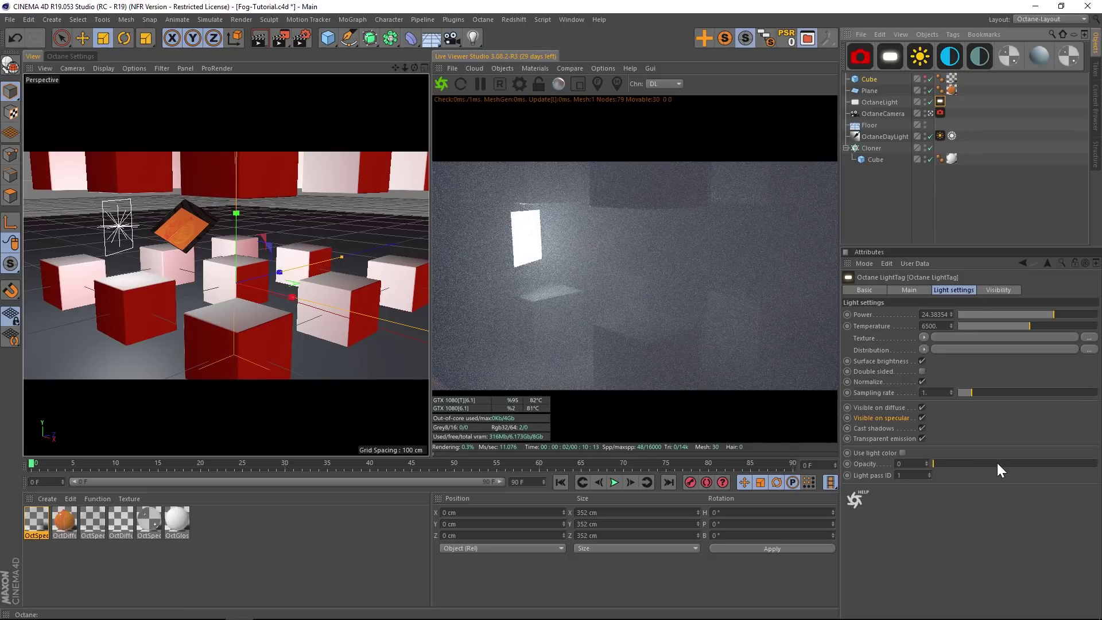
pyautogui.moveTo(998, 463); pyautogui.dragTo(943, 460)
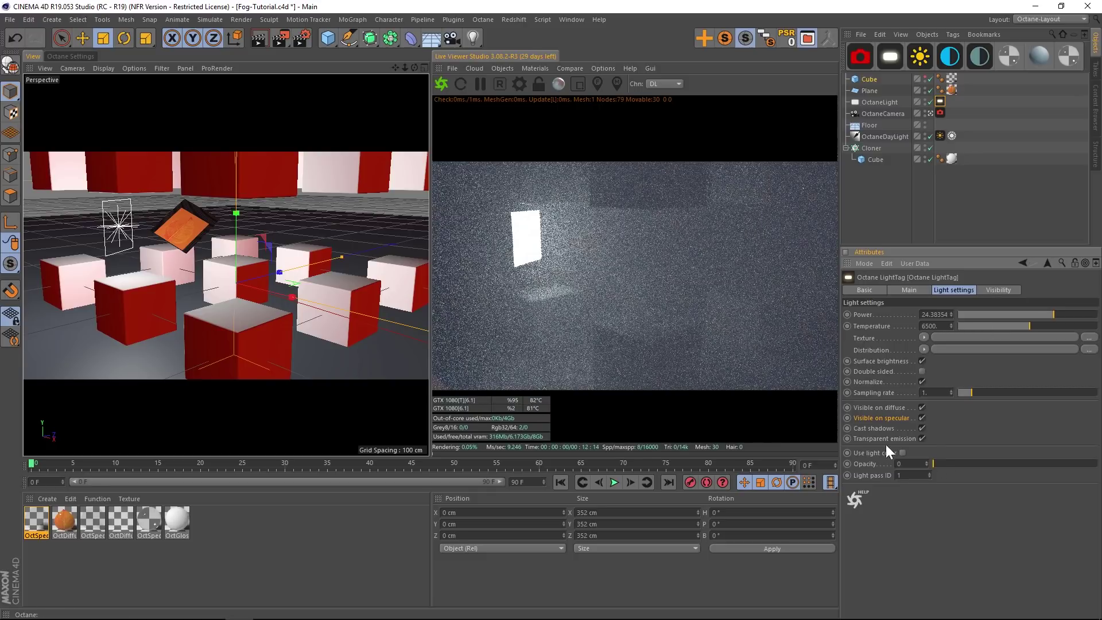
pyautogui.click(922, 416)
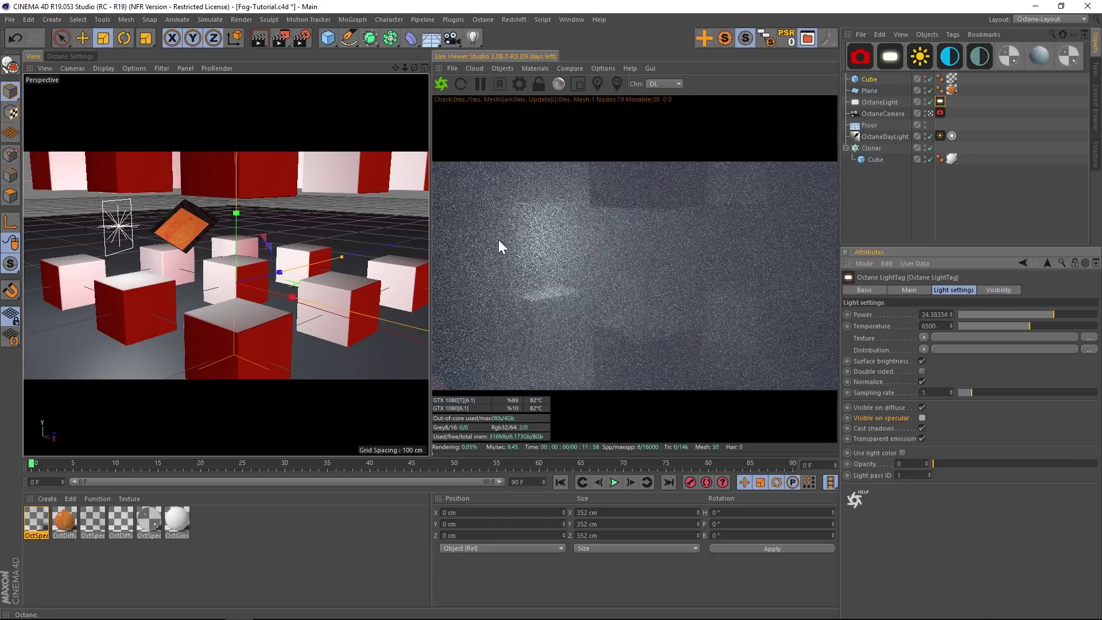